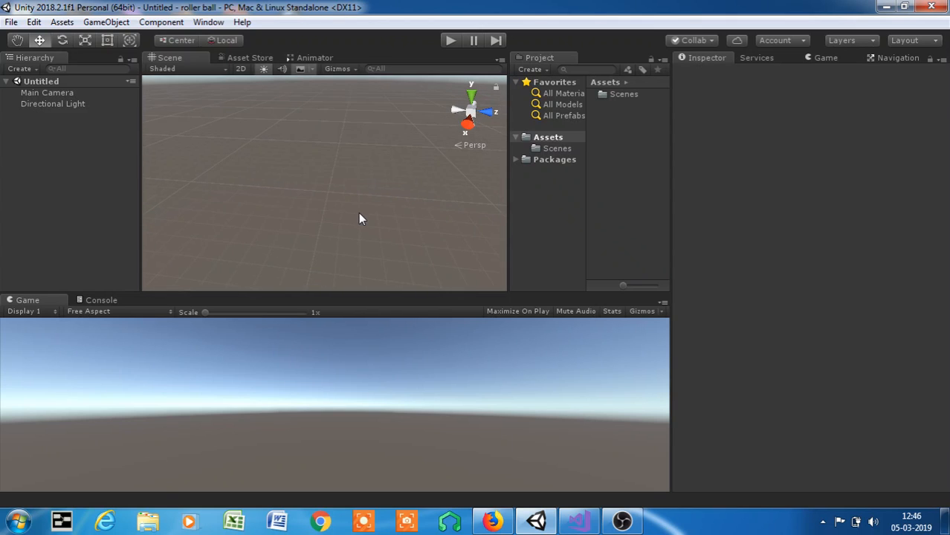
{"action": "left_click_drag", "start_coordinate": [365, 206], "coordinate": [428, 198], "text": "alt"}
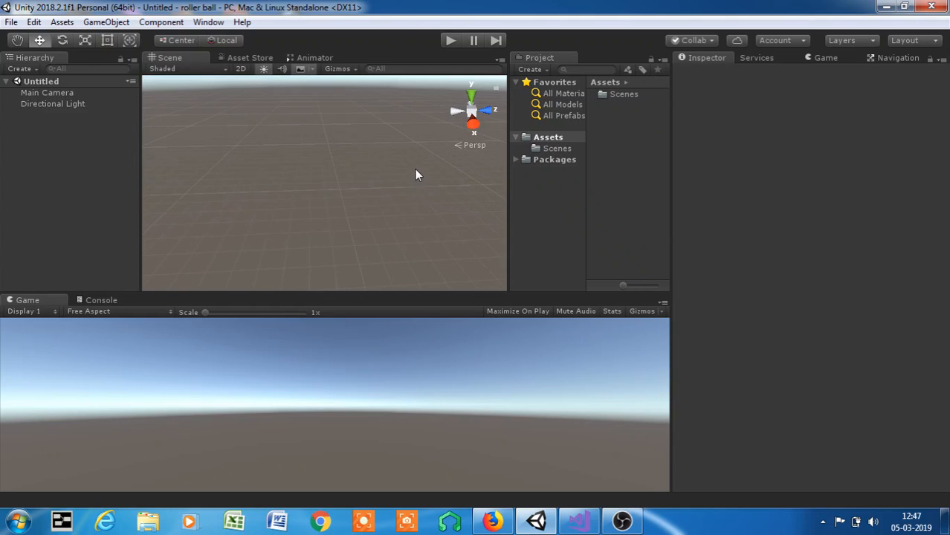
{"action": "key", "text": "q"}
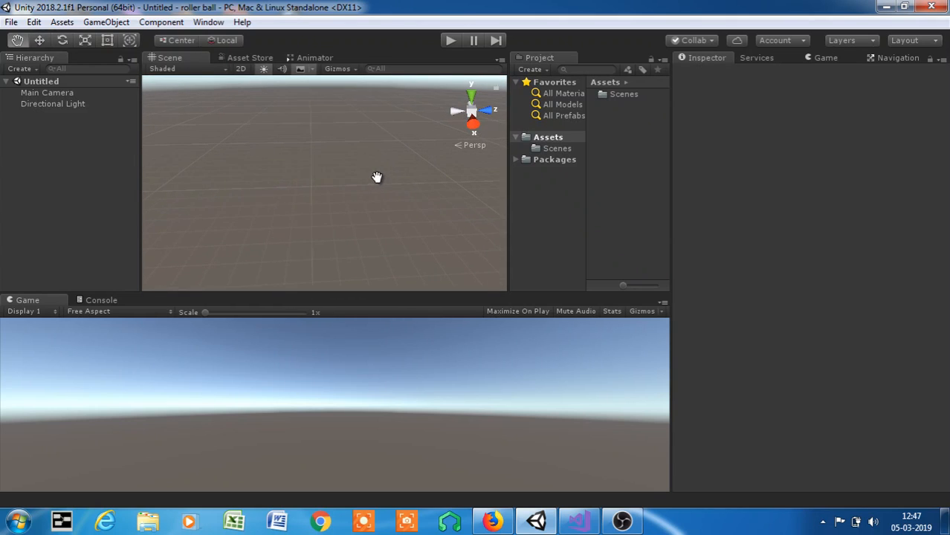
{"action": "left_click_drag", "start_coordinate": [414, 179], "coordinate": [384, 185]}
{"action": "key", "text": "w"}
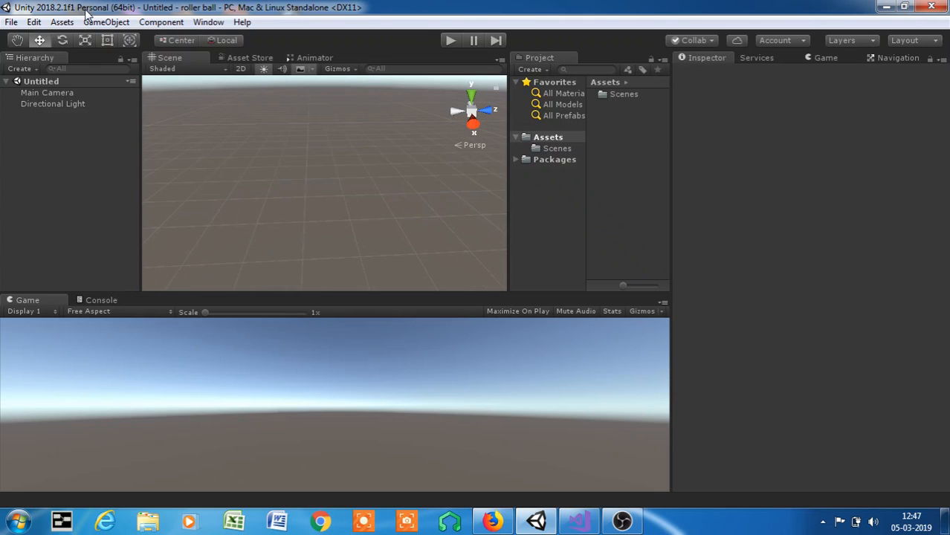
- Add a 3D cube to the scene
{"action": "left_click", "coordinate": [118, 23]}
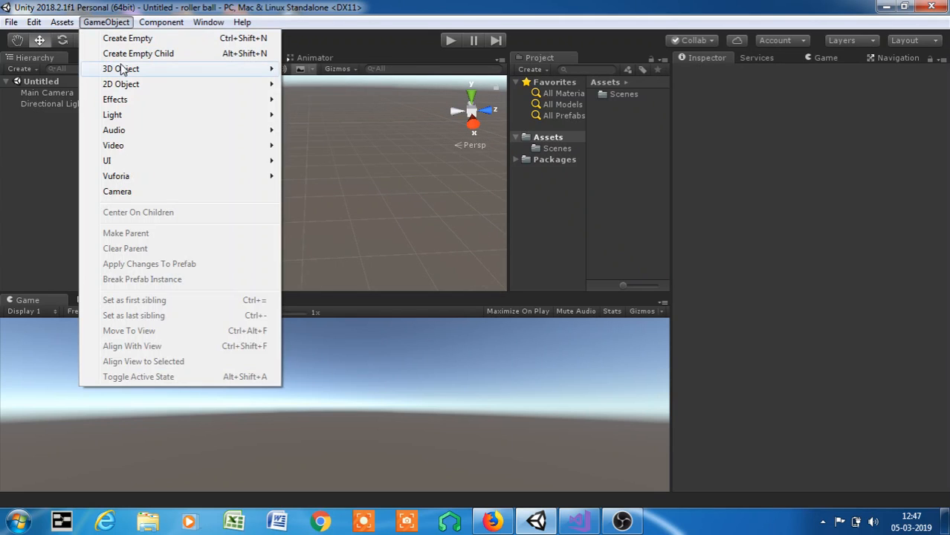
{"action": "mouse_move", "coordinate": [133, 69]}
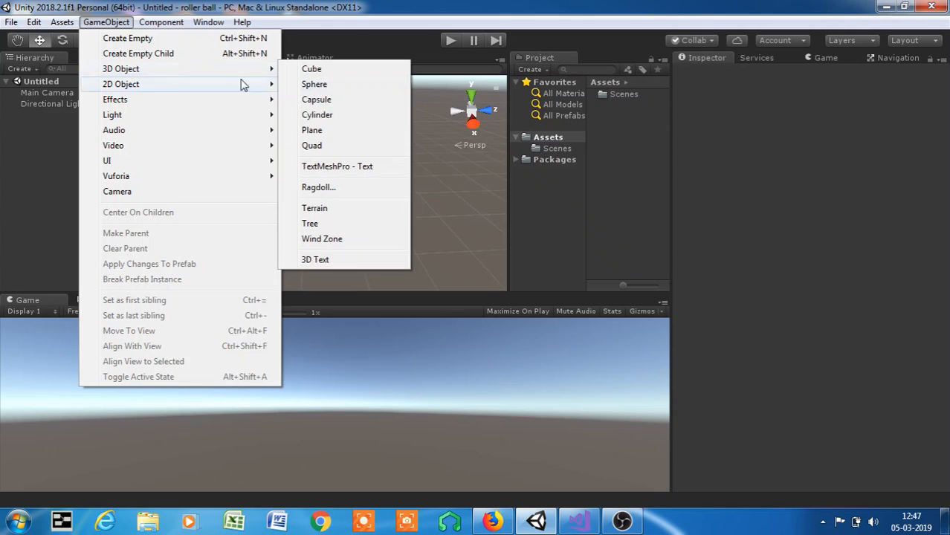
{"action": "left_click", "coordinate": [327, 69]}
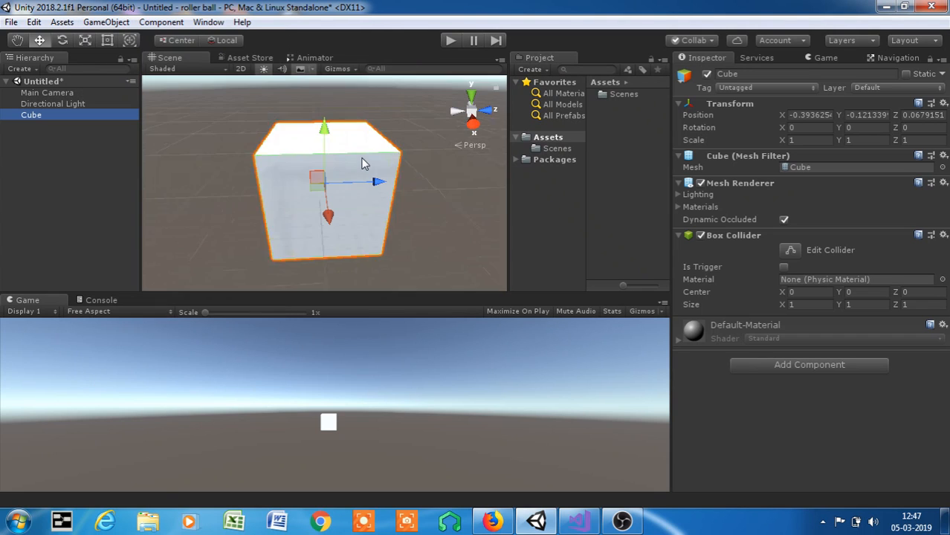
{"action": "scroll", "coordinate": [365, 161], "scroll_direction": "down", "scroll_amount": 2}
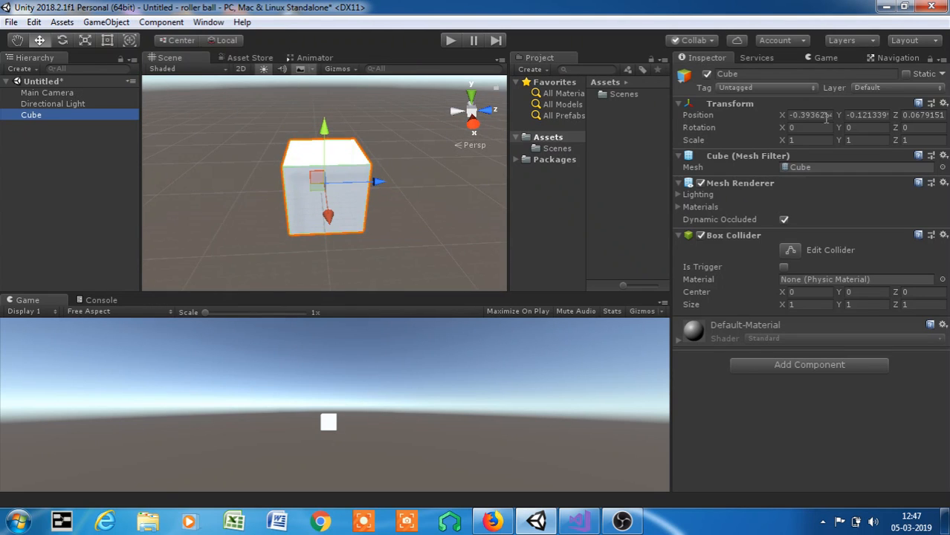
- Set the cube's position to 0 on the X, Y and Z axes
{"action": "left_click", "coordinate": [792, 115]}
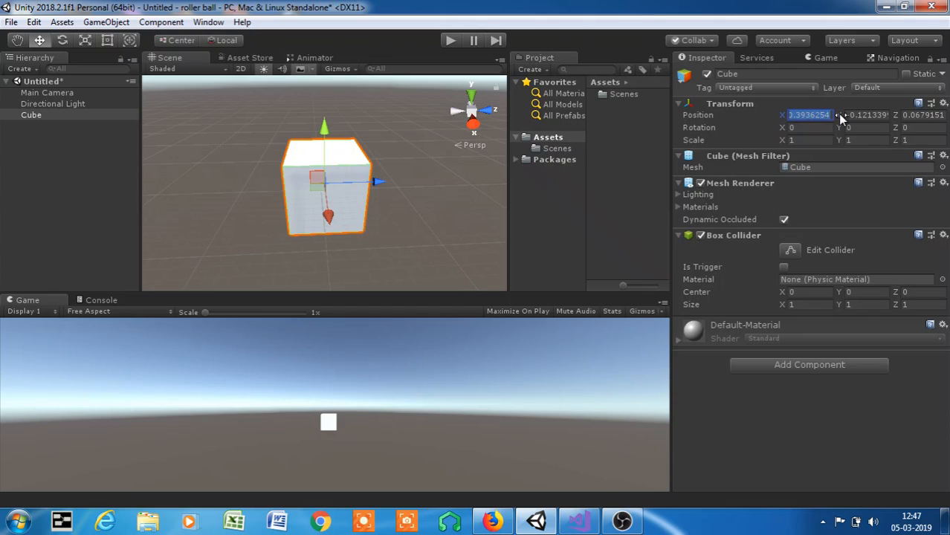
{"action": "key", "text": "BackSpace"}
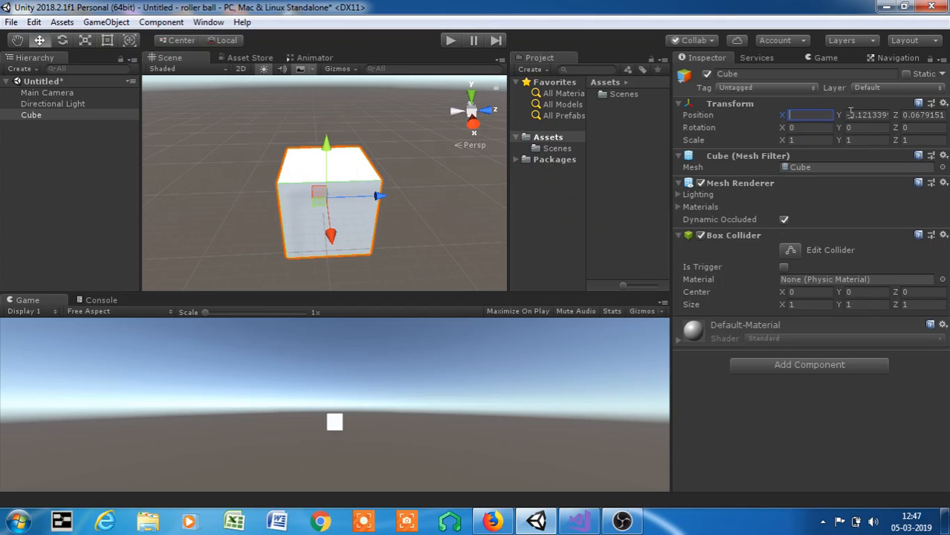
{"action": "left_click", "coordinate": [851, 115]}
{"action": "key", "text": "BackSpace"}
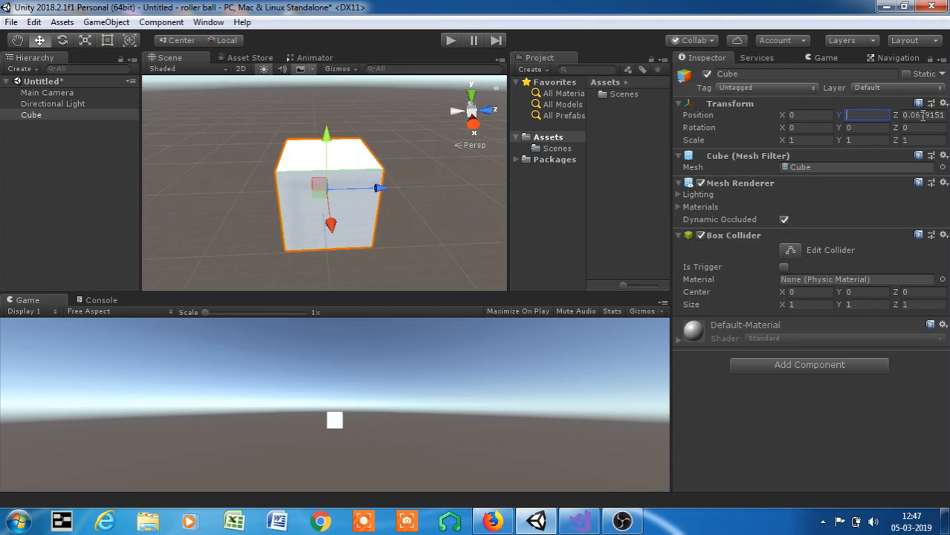
{"action": "left_click", "coordinate": [904, 115]}
{"action": "key", "text": "BackSpace"}
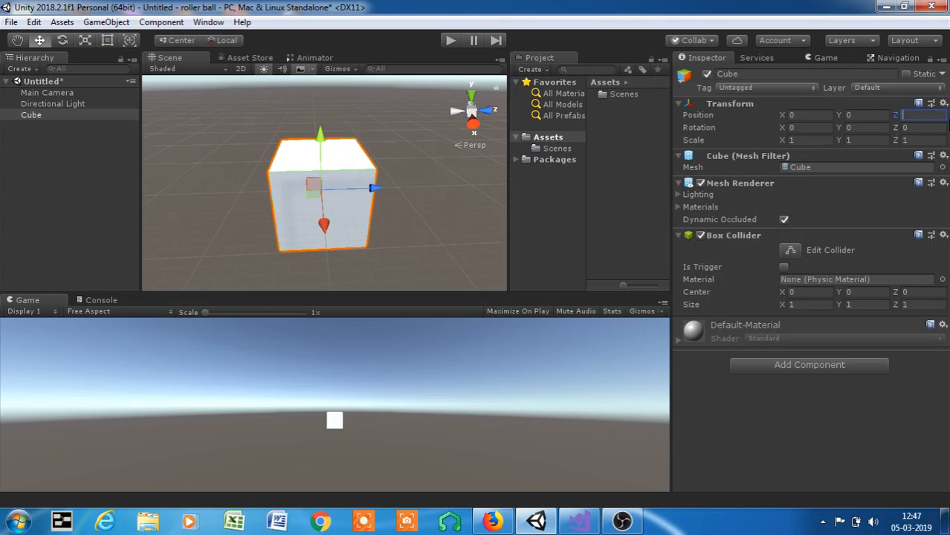
{"action": "left_click", "coordinate": [435, 174]}
{"action": "left_click", "coordinate": [52, 116]}
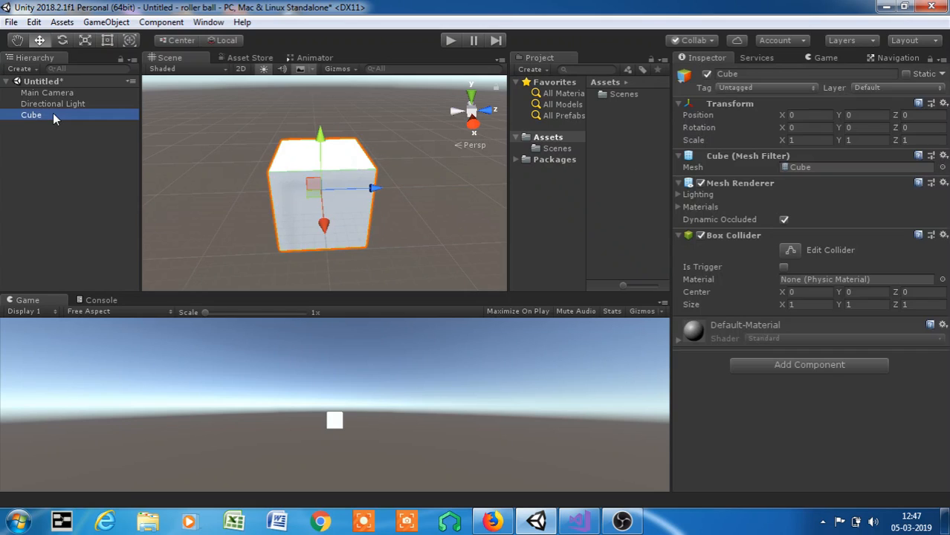
{"action": "scroll", "coordinate": [401, 183], "scroll_direction": "down", "scroll_amount": 3}
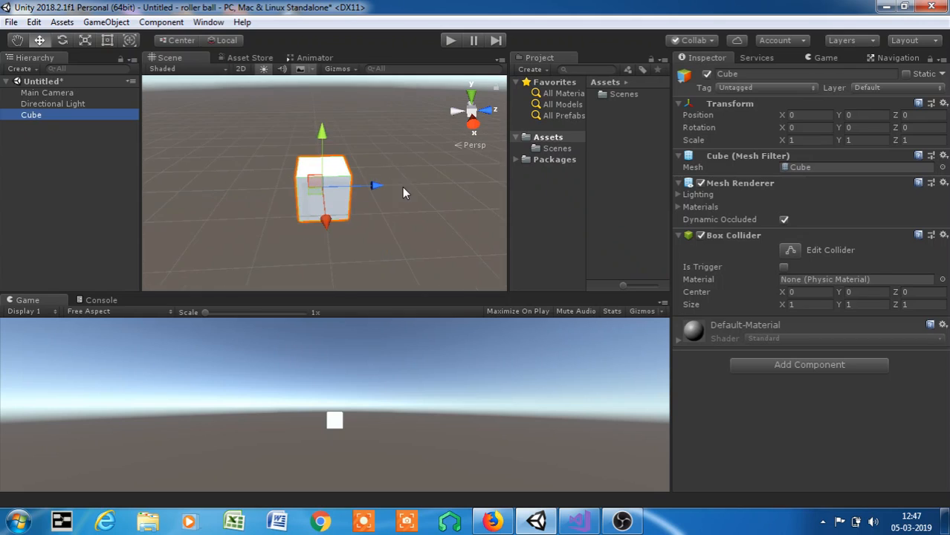
{"action": "scroll", "coordinate": [403, 186], "scroll_direction": "up", "scroll_amount": 5}
{"action": "scroll", "coordinate": [383, 201], "scroll_direction": "down", "scroll_amount": 4}
{"action": "scroll", "coordinate": [368, 199], "scroll_direction": "down", "scroll_amount": 3}
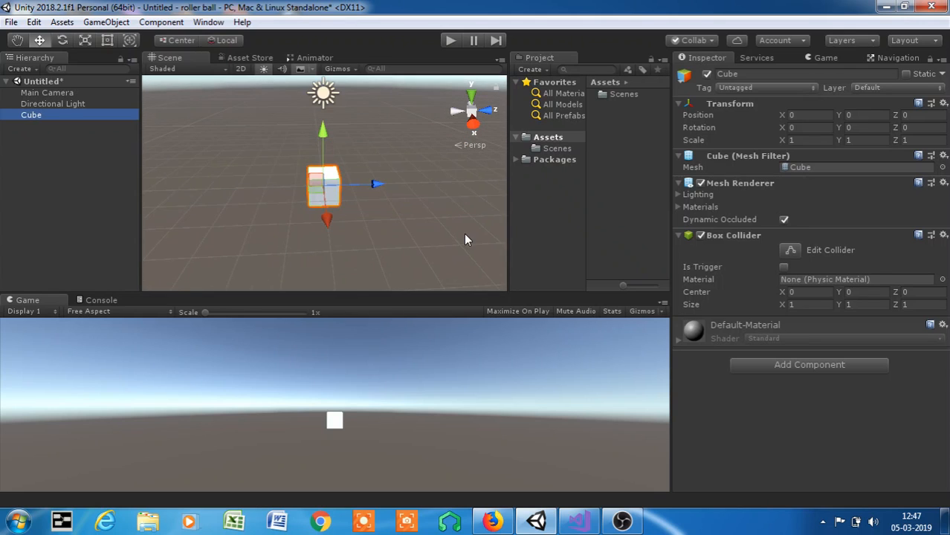
{"action": "scroll", "coordinate": [342, 199], "scroll_direction": "up", "scroll_amount": 3}
{"action": "scroll", "coordinate": [342, 200], "scroll_direction": "down", "scroll_amount": 3}
{"action": "scroll", "coordinate": [342, 199], "scroll_direction": "up", "scroll_amount": 3}
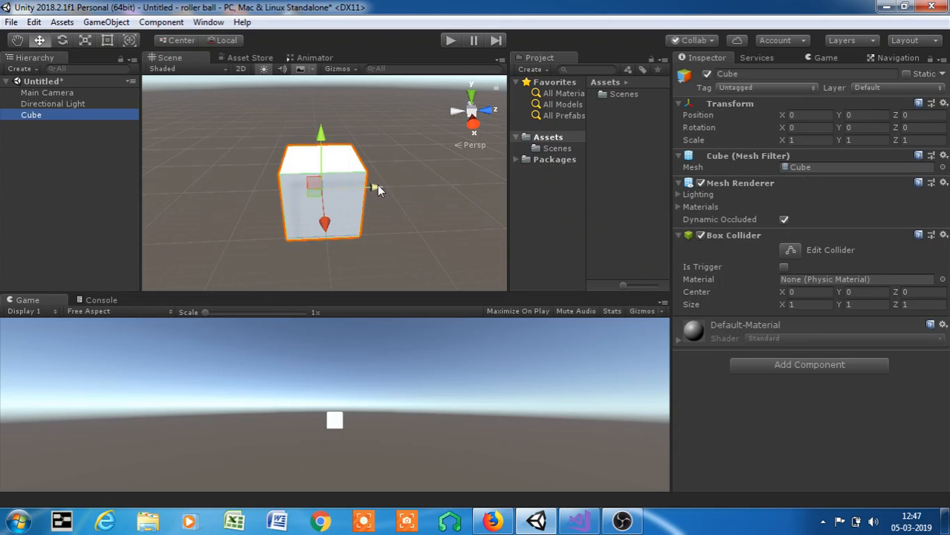
- Try to move the cube along its Z axis, and rotate it about -0.08 degrees around Y
{"action": "left_click_drag", "start_coordinate": [377, 184], "coordinate": [378, 158]}
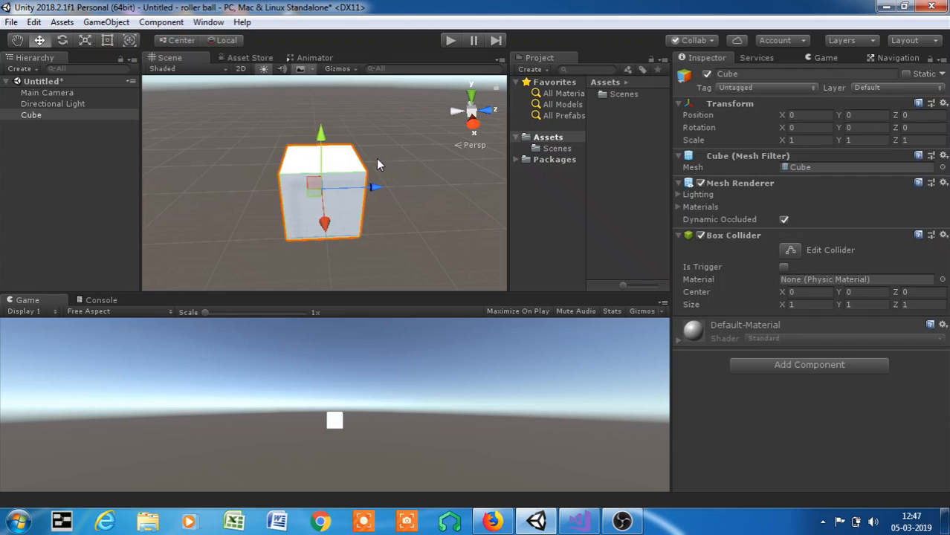
{"action": "left_click", "coordinate": [64, 40]}
{"action": "mouse_move", "coordinate": [344, 226]}
{"action": "left_mouse_down"}
{"action": "mouse_move", "coordinate": [382, 212]}
{"action": "mouse_move", "coordinate": [348, 225]}
{"action": "left_mouse_up"}
- Stretch the cube with the Scale tool to about 3.03 along Z and about 2.76 along Y
{"action": "left_click", "coordinate": [85, 40]}
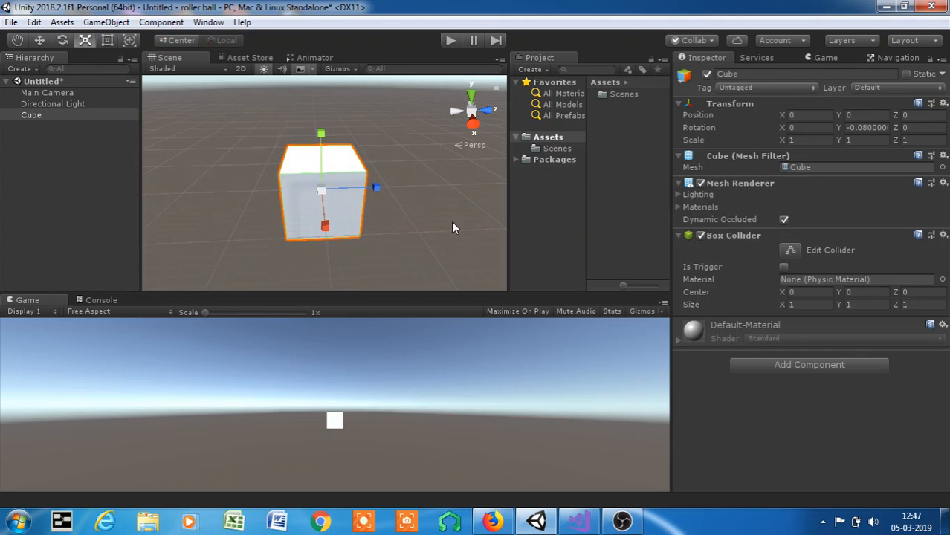
{"action": "left_click_drag", "start_coordinate": [364, 185], "coordinate": [471, 203]}
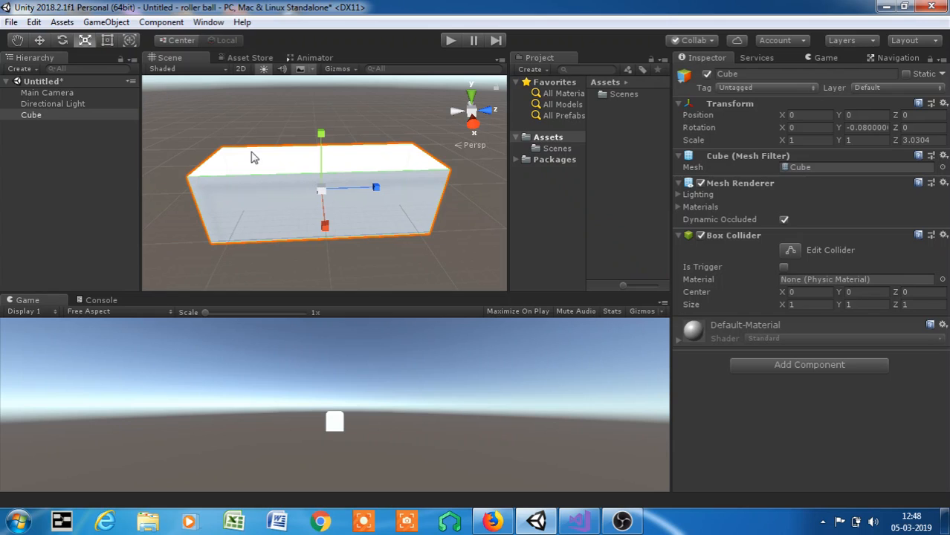
{"action": "left_click_drag", "start_coordinate": [322, 132], "coordinate": [321, 65]}
- Resize the cube from two opposite corners with the Rect tool to a scale of about 2.29 on Y and 3.03 on Z
{"action": "left_click", "coordinate": [107, 41]}
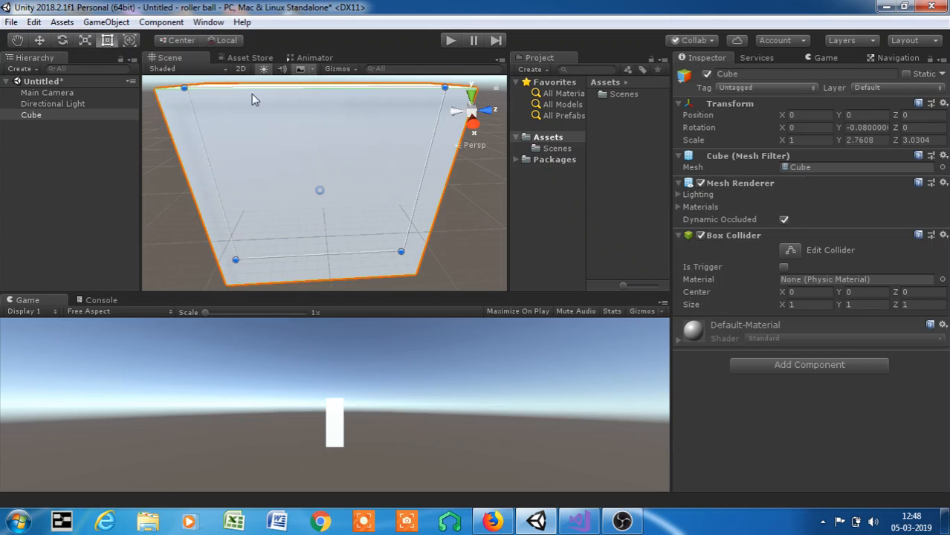
{"action": "left_click_drag", "start_coordinate": [401, 252], "coordinate": [461, 281]}
{"action": "scroll", "coordinate": [365, 200], "scroll_direction": "down", "scroll_amount": 3}
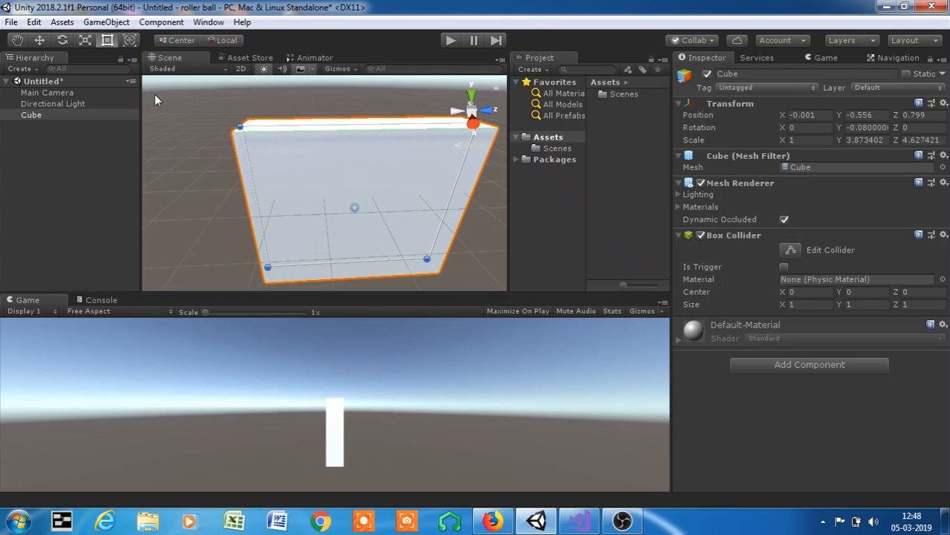
{"action": "left_click_drag", "start_coordinate": [240, 126], "coordinate": [315, 199]}
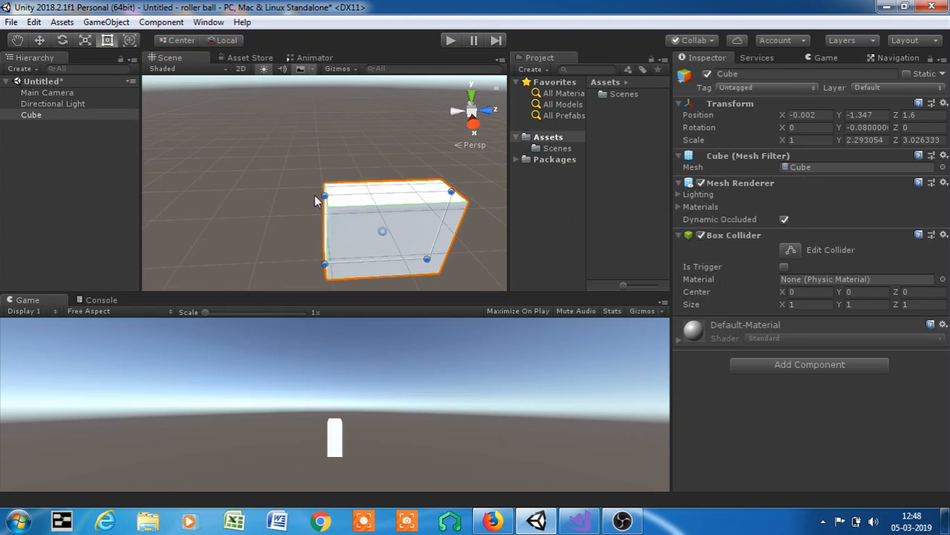
{"action": "left_click", "coordinate": [130, 41]}
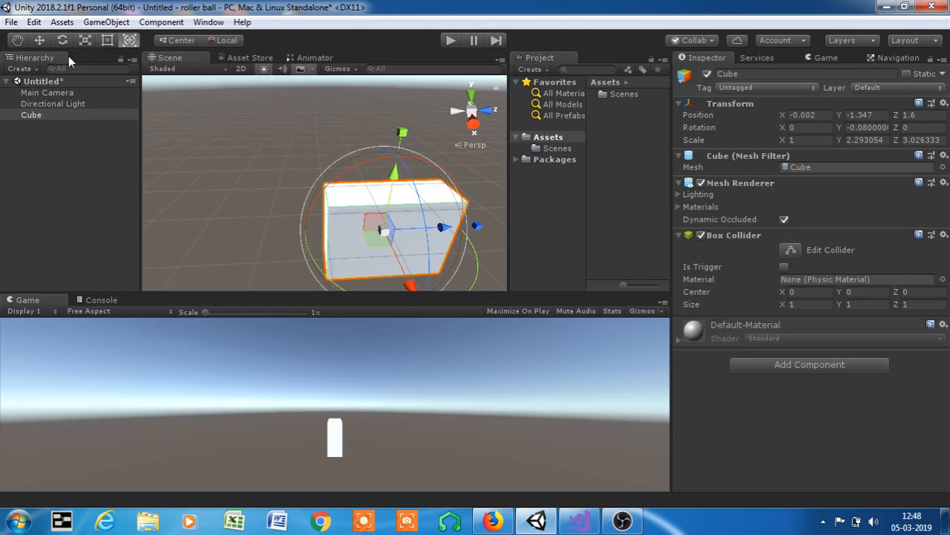
- Reset the cube's position to 0 on all three axes and its Y rotation to 0
{"action": "left_click", "coordinate": [40, 42]}
{"action": "left_click", "coordinate": [798, 115]}
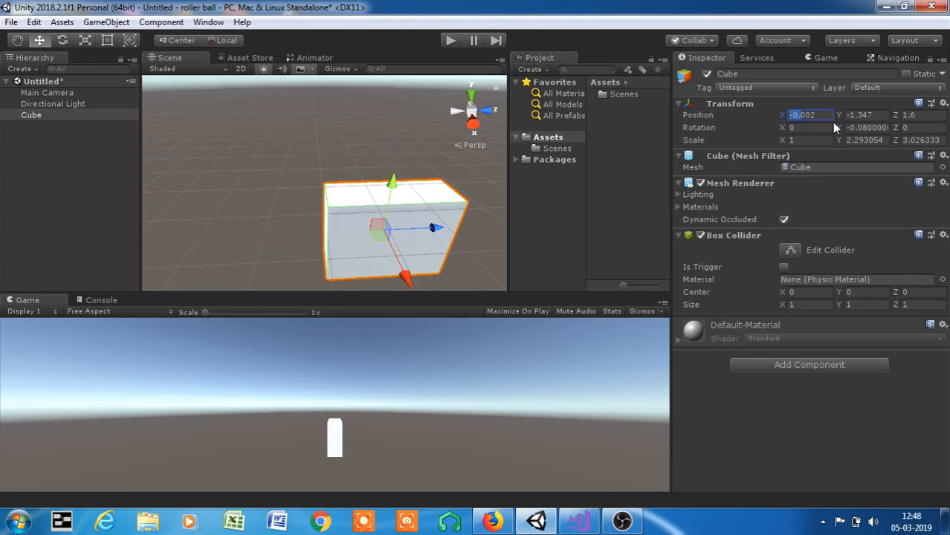
{"action": "key", "text": "BackSpace"}
{"action": "key", "text": "Tab"}
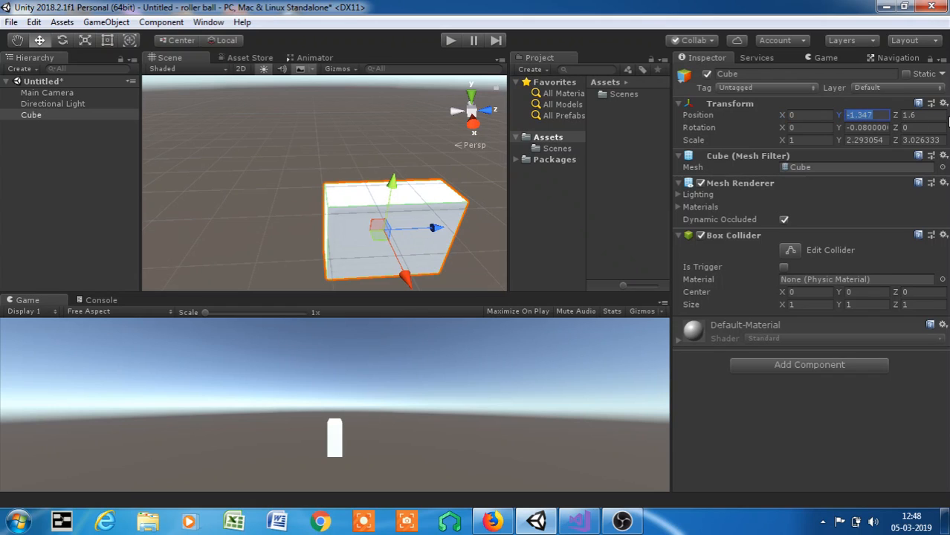
{"action": "key", "text": "BackSpace"}
{"action": "key", "text": "Tab"}
{"action": "key", "text": "BackSpace"}
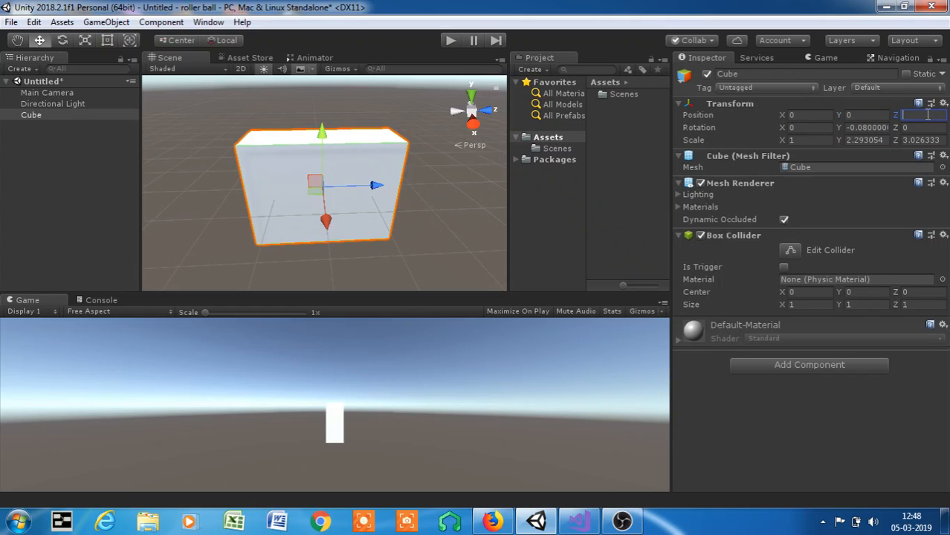
{"action": "left_click", "coordinate": [869, 127]}
{"action": "key", "text": "BackSpace"}
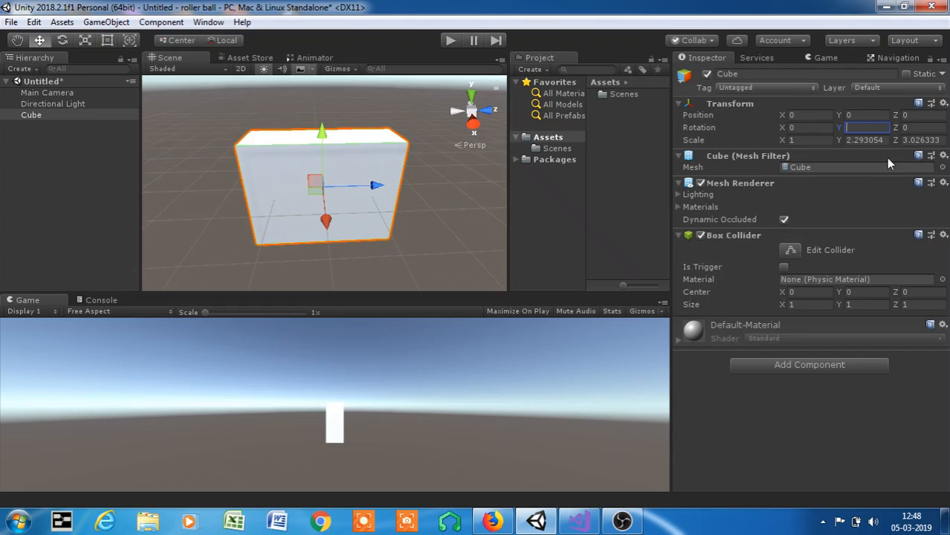
- Set the cube's Y and Z scale back to 1
{"action": "left_click", "coordinate": [866, 140]}
{"action": "key", "text": "BackSpace"}
{"action": "left_click", "coordinate": [905, 139]}
{"action": "key", "text": "BackSpace"}
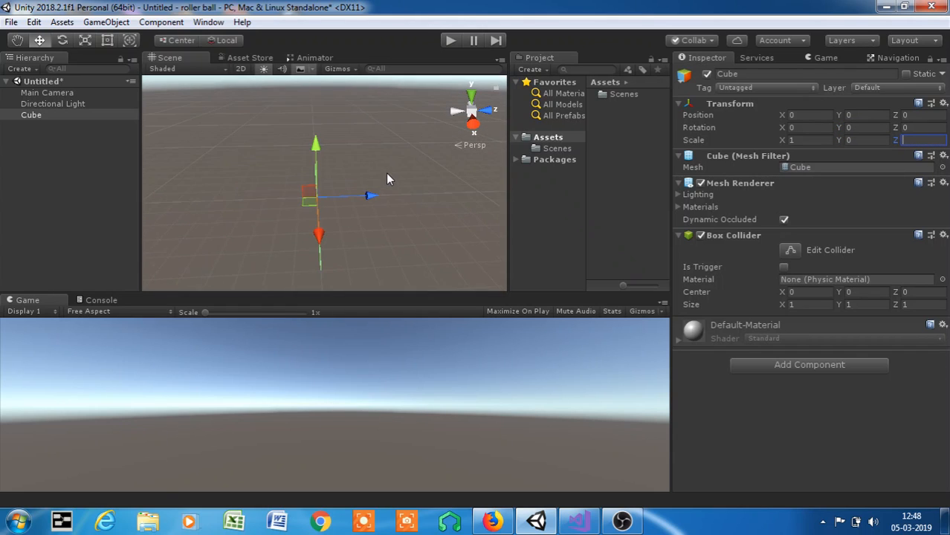
{"action": "type", "text": "1"}
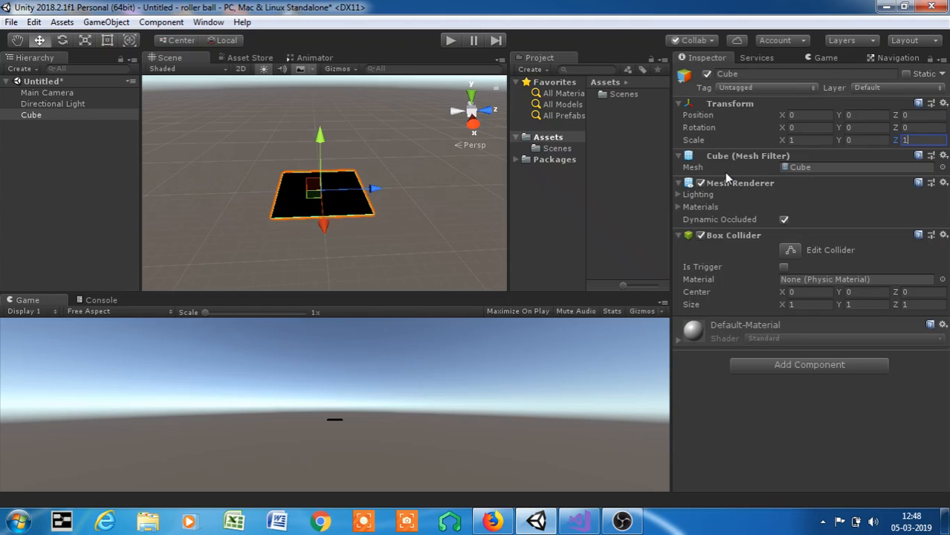
{"action": "left_click", "coordinate": [865, 140]}
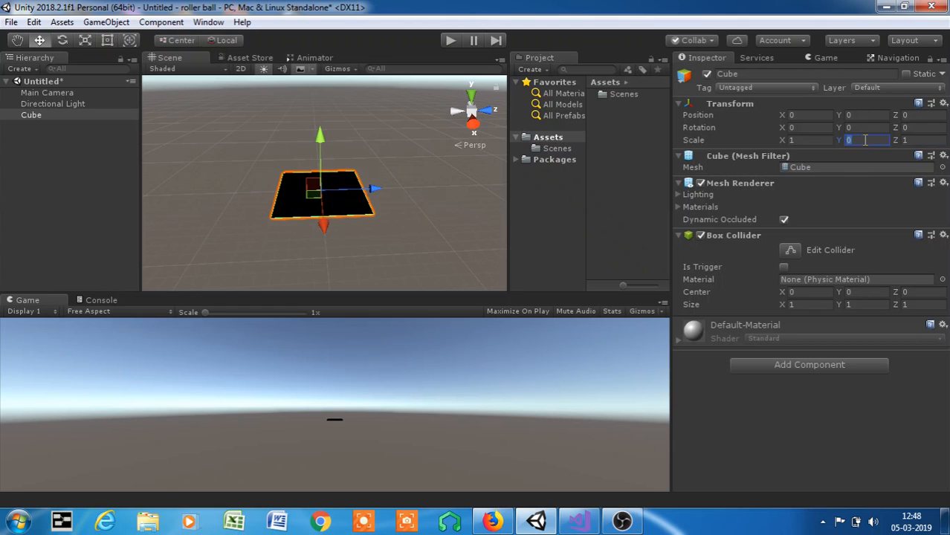
{"action": "type", "text": "1"}
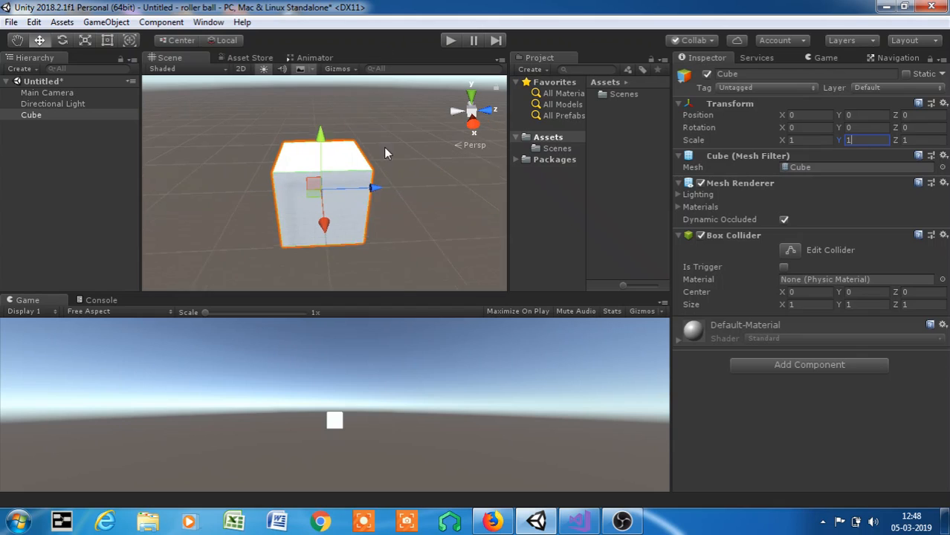
- Stretch the cube into a long flat platform by setting its X scale to 8 and its Z scale to 100
{"action": "scroll", "coordinate": [384, 147], "scroll_direction": "up", "scroll_amount": 5}
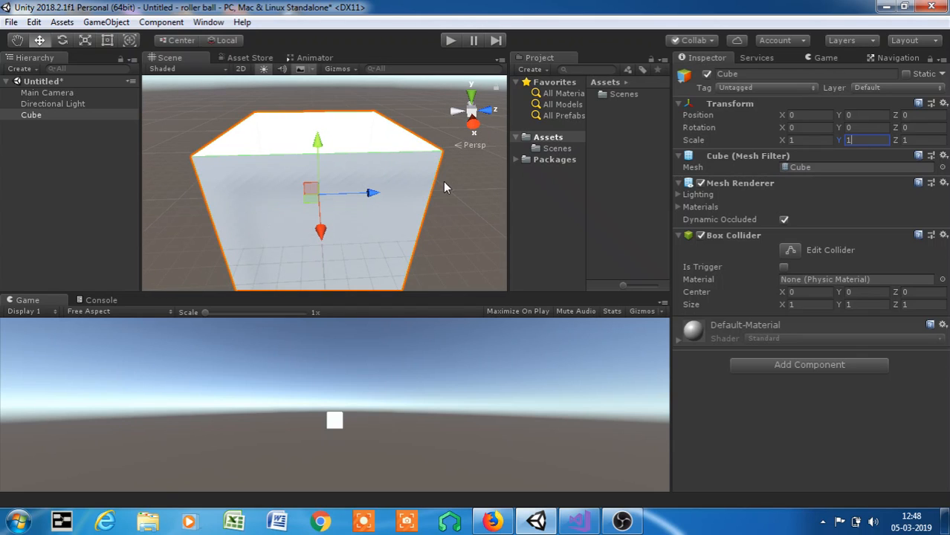
{"action": "scroll", "coordinate": [381, 193], "scroll_direction": "down", "scroll_amount": 5}
{"action": "scroll", "coordinate": [370, 199], "scroll_direction": "down", "scroll_amount": 2}
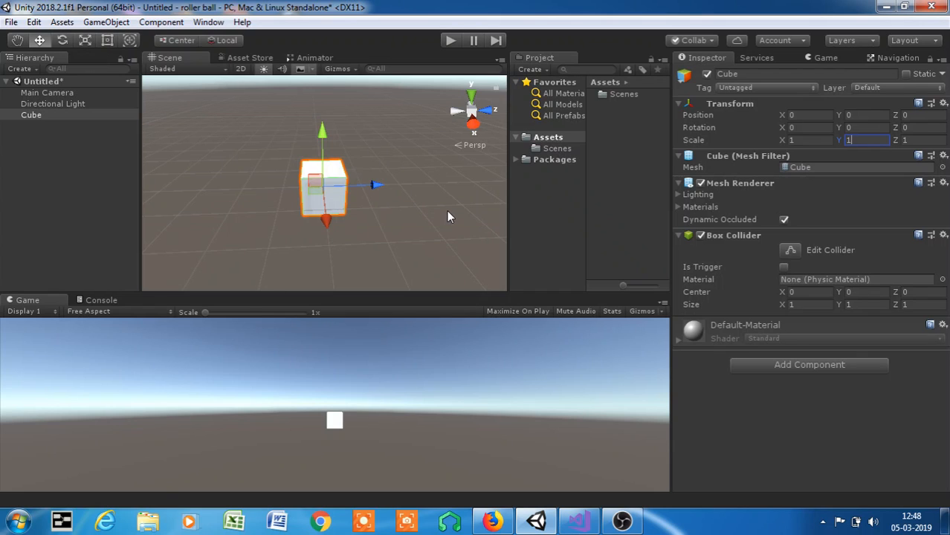
{"action": "left_click_drag", "start_coordinate": [365, 214], "coordinate": [238, 187], "text": "alt"}
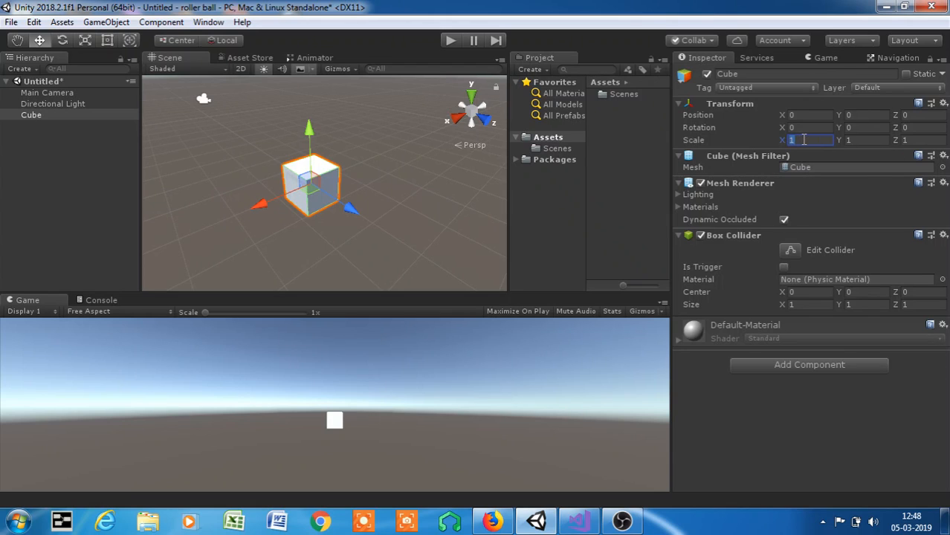
{"action": "key", "text": "BackSpace"}
{"action": "type", "text": "8"}
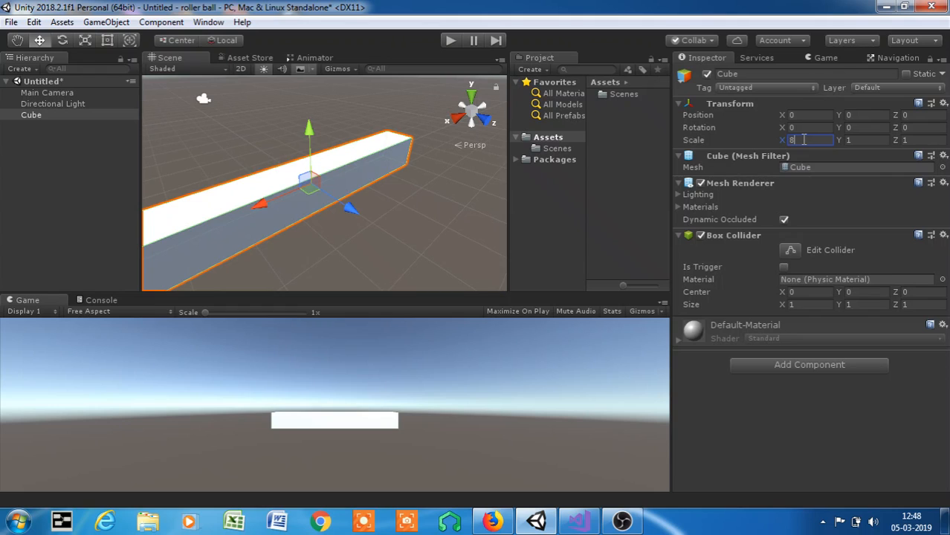
{"action": "left_click", "coordinate": [916, 141]}
{"action": "key", "text": "BackSpace"}
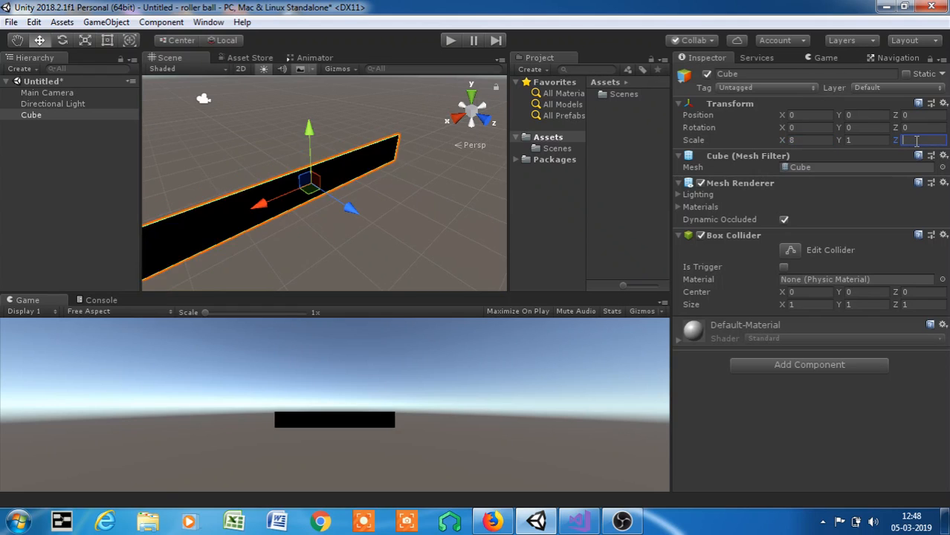
{"action": "type", "text": "100"}
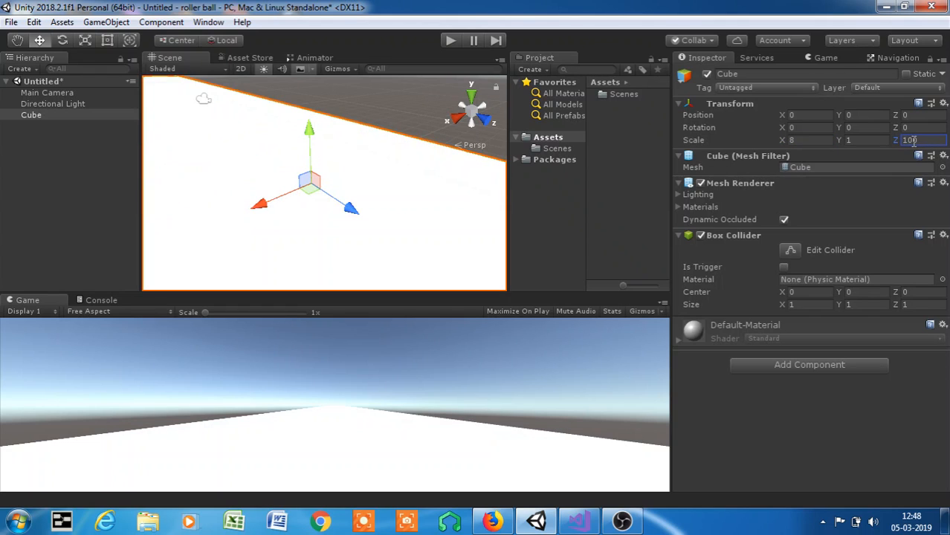
- Move the stretched cube along the Z axis to a position of about -46.8
{"action": "scroll", "coordinate": [248, 174], "scroll_direction": "down", "scroll_amount": 5}
{"action": "left_click_drag", "start_coordinate": [361, 209], "coordinate": [359, 166]}
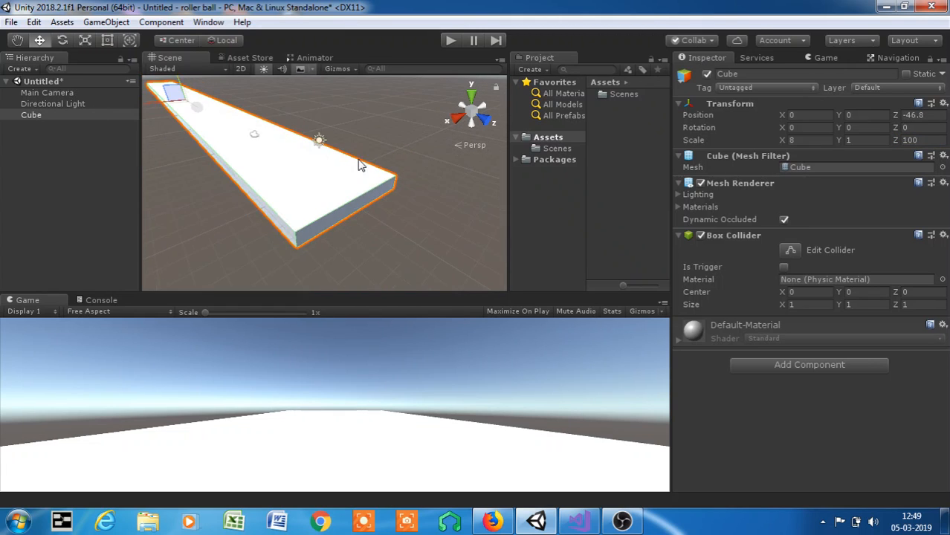
{"action": "scroll", "coordinate": [359, 165], "scroll_direction": "down", "scroll_amount": 3}
{"action": "middle_click_drag", "start_coordinate": [376, 161], "coordinate": [415, 179]}
{"action": "scroll", "coordinate": [347, 174], "scroll_direction": "up", "scroll_amount": 4}
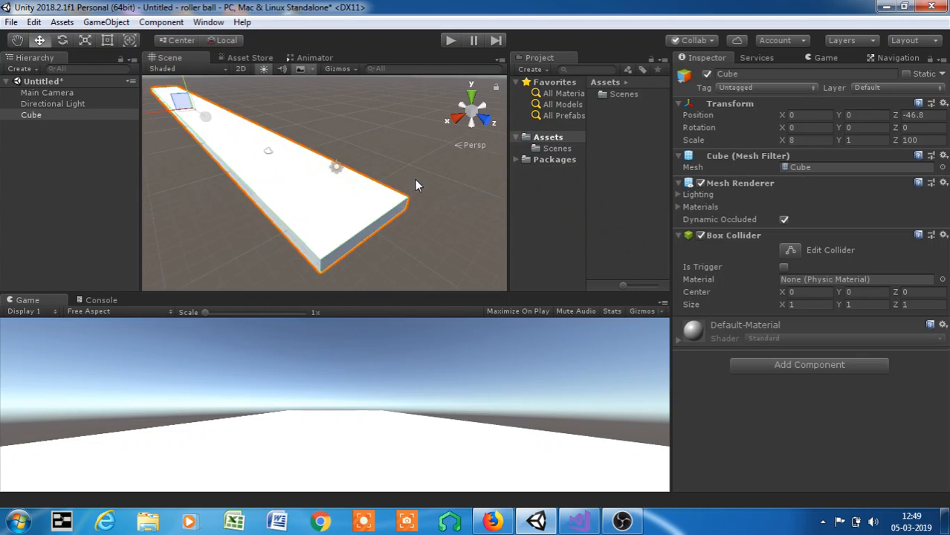
- Examine the platform's surface and near end up close and from a distance in the scene
{"action": "scroll", "coordinate": [339, 165], "scroll_direction": "up", "scroll_amount": 3}
{"action": "scroll", "coordinate": [335, 159], "scroll_direction": "down", "scroll_amount": 1}
{"action": "scroll", "coordinate": [348, 156], "scroll_direction": "up", "scroll_amount": 1}
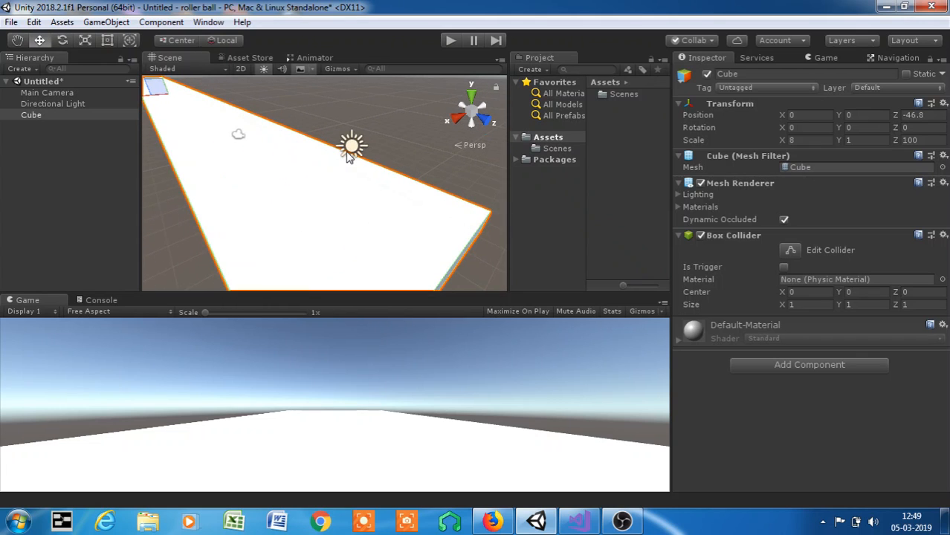
{"action": "scroll", "coordinate": [423, 184], "scroll_direction": "up", "scroll_amount": 2}
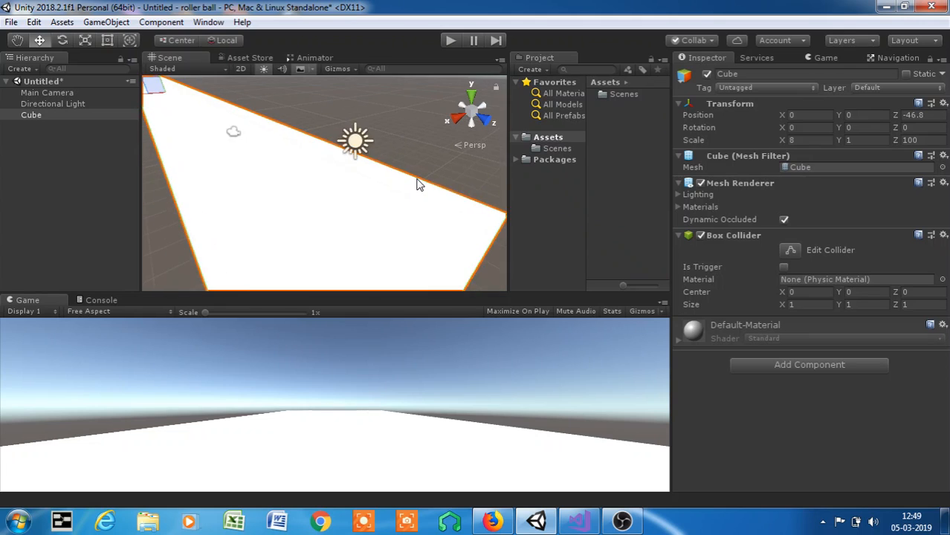
{"action": "mouse_move", "coordinate": [420, 184]}
{"action": "middle_mouse_down"}
{"action": "mouse_move", "coordinate": [390, 123]}
{"action": "mouse_move", "coordinate": [437, 171]}
{"action": "mouse_move", "coordinate": [421, 192]}
{"action": "middle_mouse_up"}
{"action": "scroll", "coordinate": [390, 123], "scroll_direction": "up", "scroll_amount": 1}
{"action": "scroll", "coordinate": [395, 117], "scroll_direction": "up", "scroll_amount": 2}
{"action": "scroll", "coordinate": [416, 197], "scroll_direction": "up", "scroll_amount": 1}
{"action": "scroll", "coordinate": [389, 182], "scroll_direction": "down", "scroll_amount": 3}
{"action": "scroll", "coordinate": [289, 119], "scroll_direction": "down", "scroll_amount": 2}
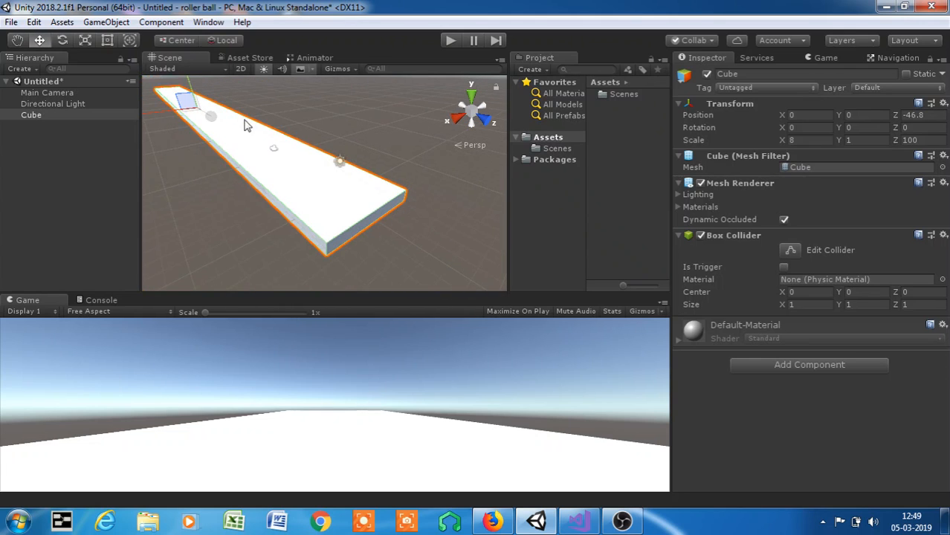
- Nudge the platform along the Z axis to a position of about -46.7
{"action": "mouse_move", "coordinate": [209, 116]}
{"action": "left_mouse_down"}
{"action": "mouse_move", "coordinate": [221, 119]}
{"action": "mouse_move", "coordinate": [209, 111]}
{"action": "mouse_move", "coordinate": [213, 118]}
{"action": "left_mouse_up"}
{"action": "scroll", "coordinate": [293, 152], "scroll_direction": "up", "scroll_amount": 2}
{"action": "middle_click_drag", "start_coordinate": [327, 183], "coordinate": [279, 210]}
{"action": "scroll", "coordinate": [359, 155], "scroll_direction": "up", "scroll_amount": 1}
{"action": "scroll", "coordinate": [317, 150], "scroll_direction": "up", "scroll_amount": 2}
{"action": "scroll", "coordinate": [331, 152], "scroll_direction": "down", "scroll_amount": 2}
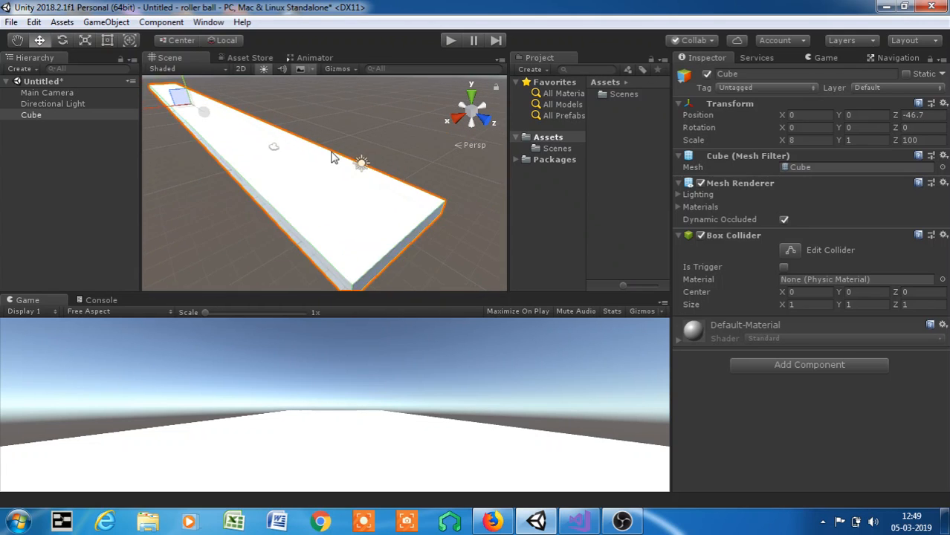
{"action": "scroll", "coordinate": [297, 169], "scroll_direction": "up", "scroll_amount": 2}
{"action": "middle_click_drag", "start_coordinate": [445, 167], "coordinate": [393, 167]}
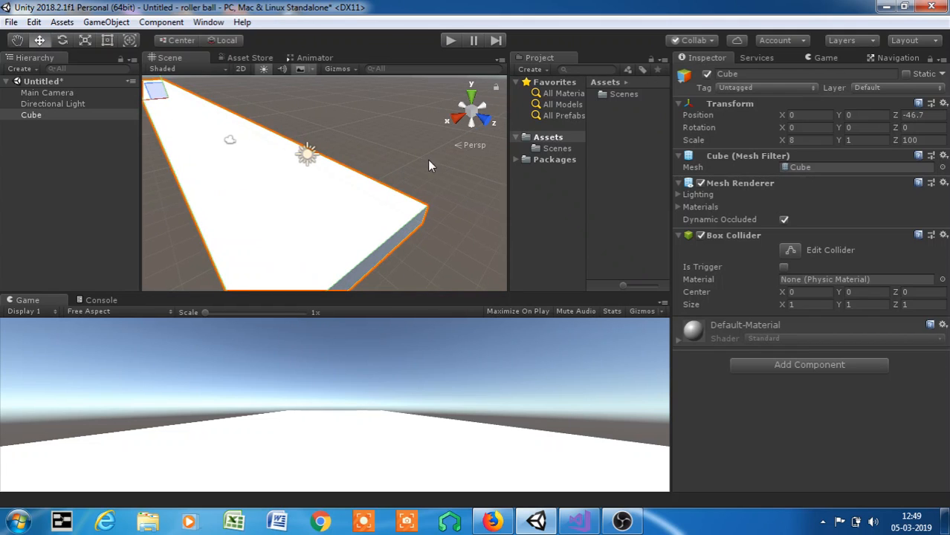
- Duplicate the platform and move the copy sideways to about -8.3 on X, alongside the original
{"action": "key", "text": "ctrl+d"}
{"action": "scroll", "coordinate": [279, 194], "scroll_direction": "down", "scroll_amount": 4}
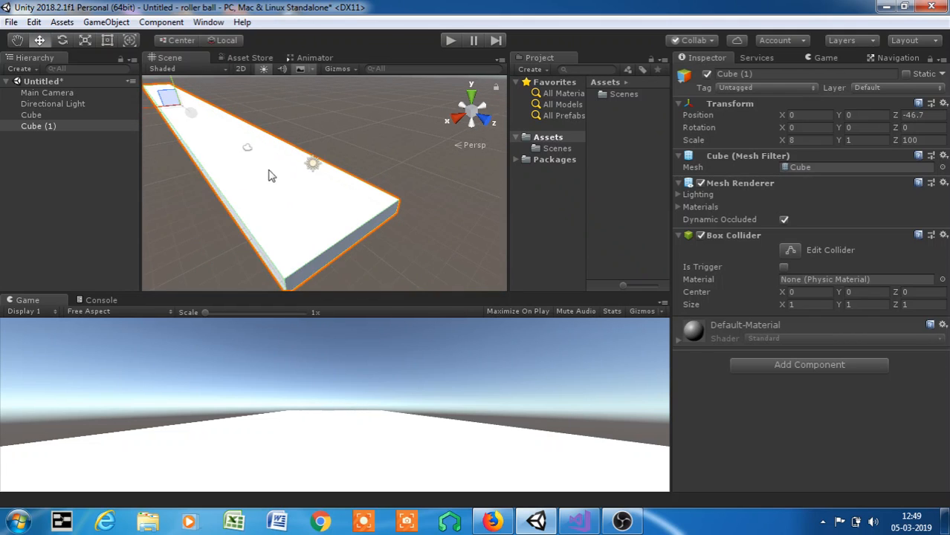
{"action": "middle_click_drag", "start_coordinate": [209, 125], "coordinate": [243, 161]}
{"action": "scroll", "coordinate": [236, 155], "scroll_direction": "up", "scroll_amount": 2}
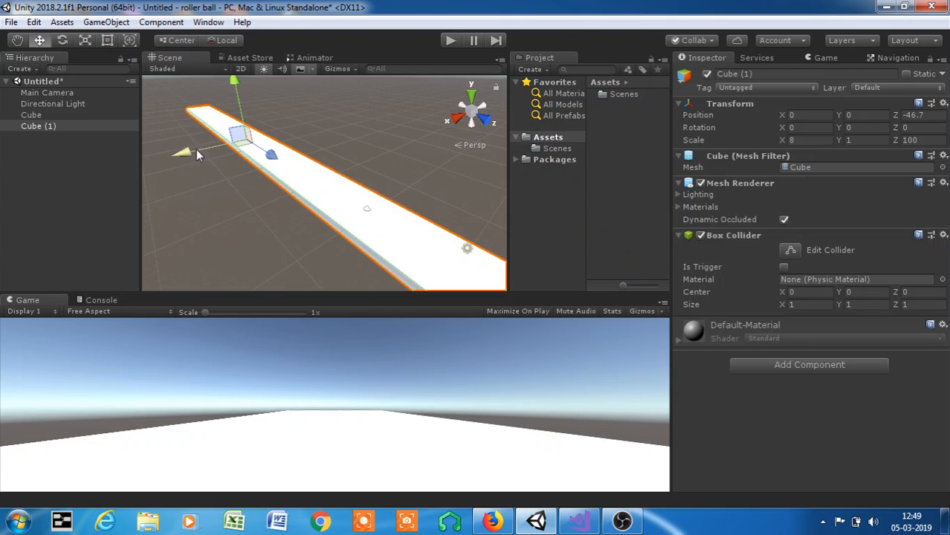
{"action": "left_click_drag", "start_coordinate": [197, 150], "coordinate": [251, 140]}
{"action": "scroll", "coordinate": [252, 137], "scroll_direction": "up", "scroll_amount": 3}
{"action": "middle_click_drag", "start_coordinate": [259, 125], "coordinate": [304, 201]}
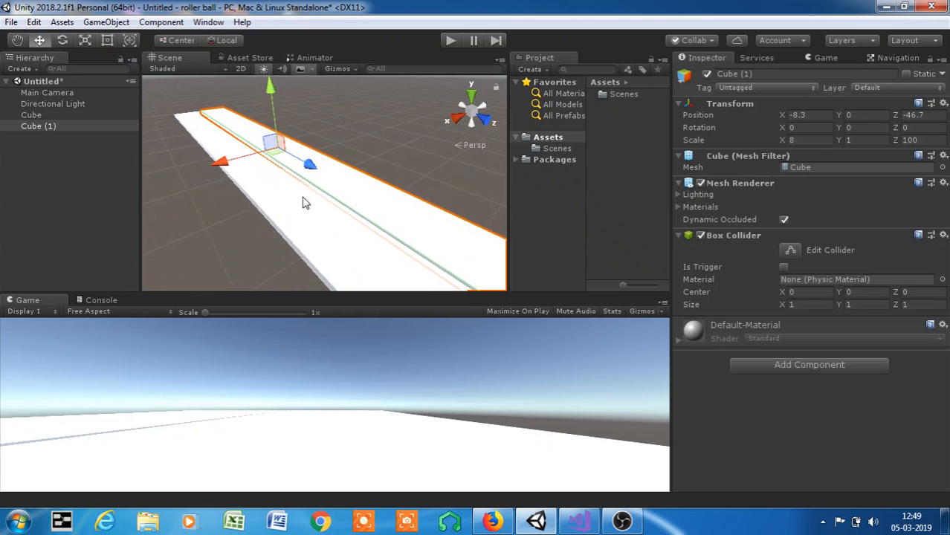
- Shift Cube (1) to about -7.51 on X and narrow it with the Scale tool to an X scale of about 2.52
{"action": "scroll", "coordinate": [298, 185], "scroll_direction": "up", "scroll_amount": 3}
{"action": "scroll", "coordinate": [275, 184], "scroll_direction": "up", "scroll_amount": 4}
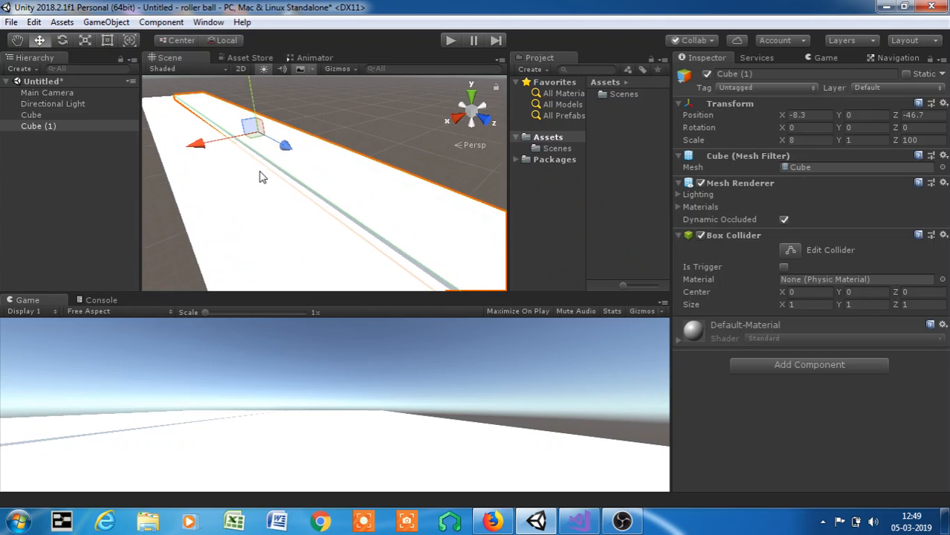
{"action": "scroll", "coordinate": [291, 193], "scroll_direction": "up", "scroll_amount": 2}
{"action": "middle_click_drag", "start_coordinate": [289, 186], "coordinate": [366, 202]}
{"action": "left_click", "coordinate": [235, 121]}
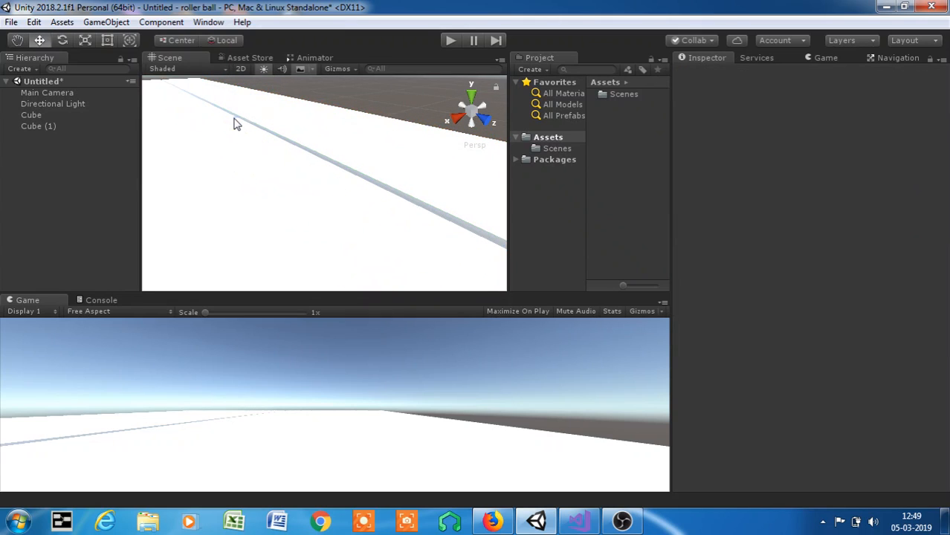
{"action": "left_click", "coordinate": [64, 129]}
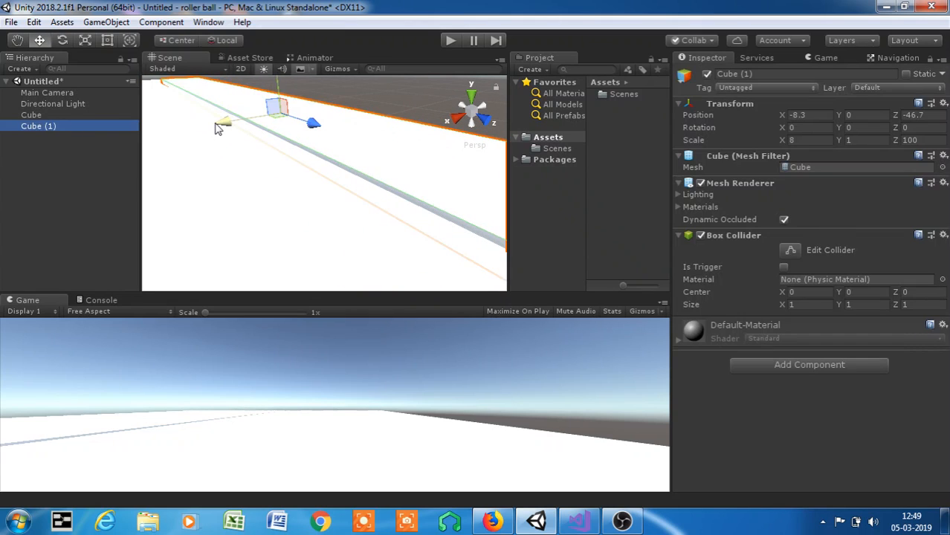
{"action": "left_click_drag", "start_coordinate": [219, 127], "coordinate": [252, 119]}
{"action": "left_click", "coordinate": [87, 41]}
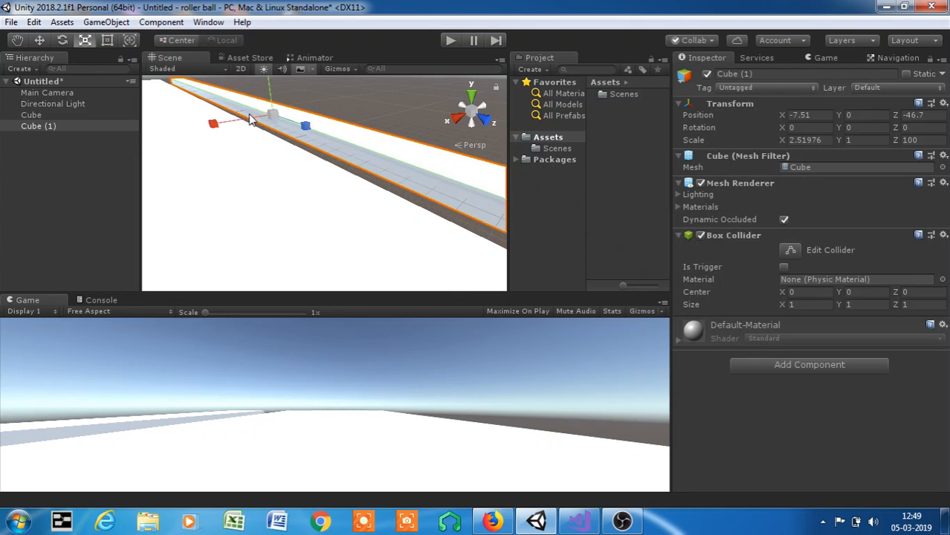
- Move the narrow strip against the platform edge at about -4.99 on X and raise it to about 0.95 on Y
{"action": "left_click", "coordinate": [40, 40]}
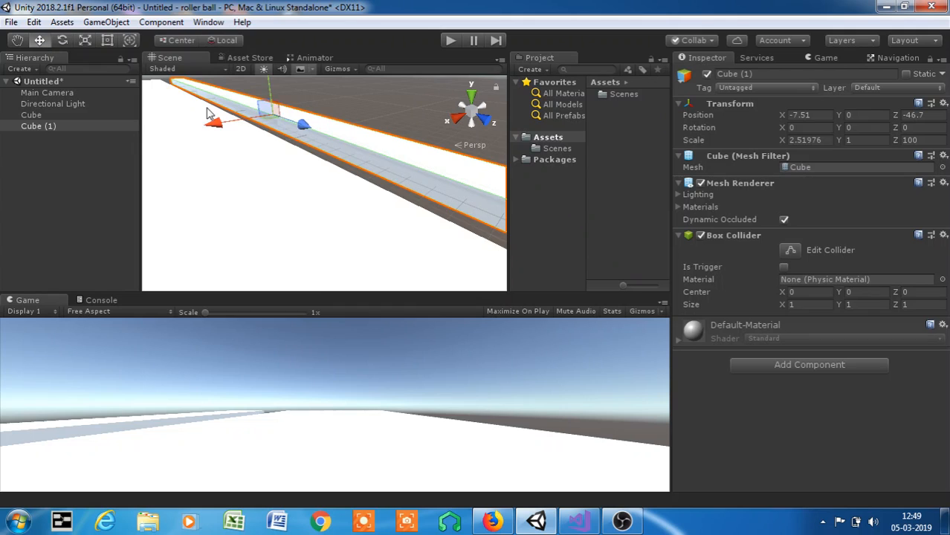
{"action": "left_click_drag", "start_coordinate": [212, 123], "coordinate": [197, 129]}
{"action": "left_click_drag", "start_coordinate": [197, 130], "coordinate": [187, 128]}
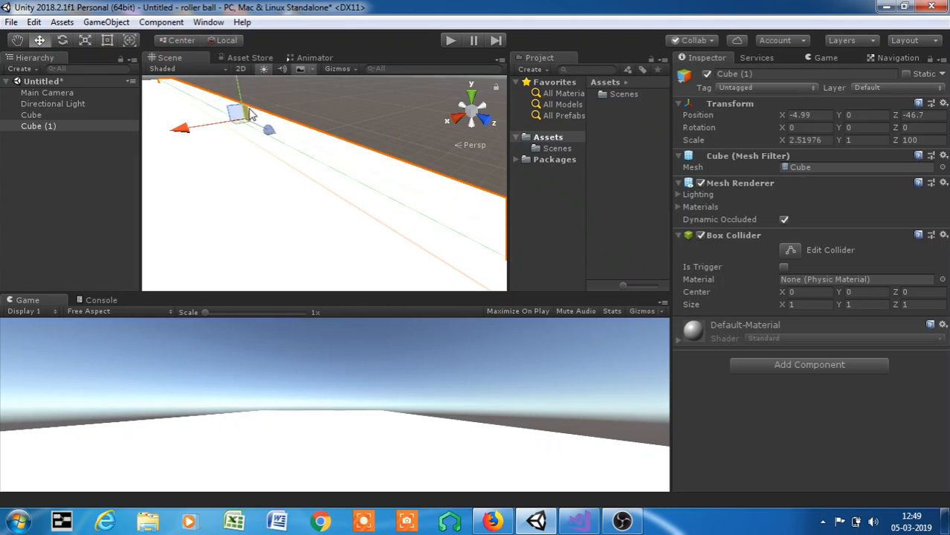
{"action": "left_click_drag", "start_coordinate": [239, 91], "coordinate": [239, 73]}
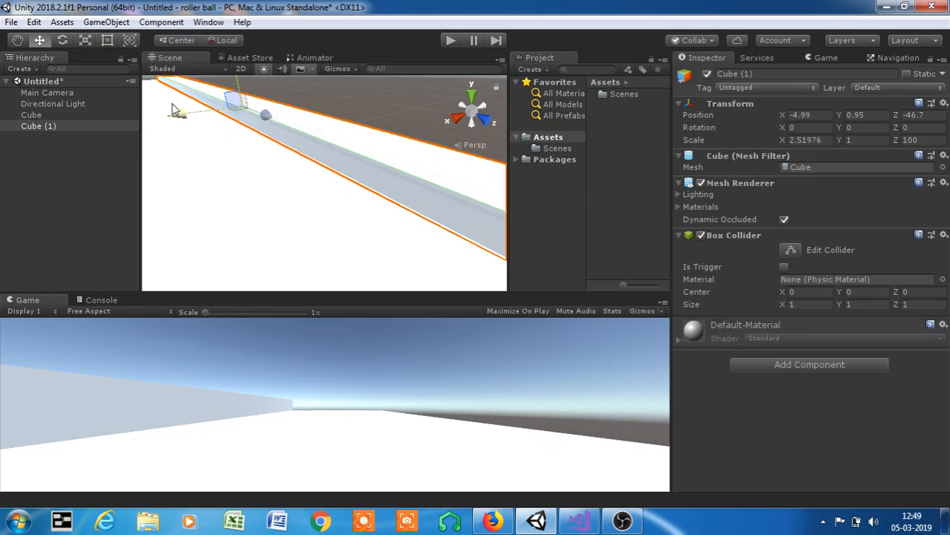
- Duplicate the side wall and move the copy to the platform's opposite edge at about 4.82 on X
{"action": "scroll", "coordinate": [265, 155], "scroll_direction": "down", "scroll_amount": 5}
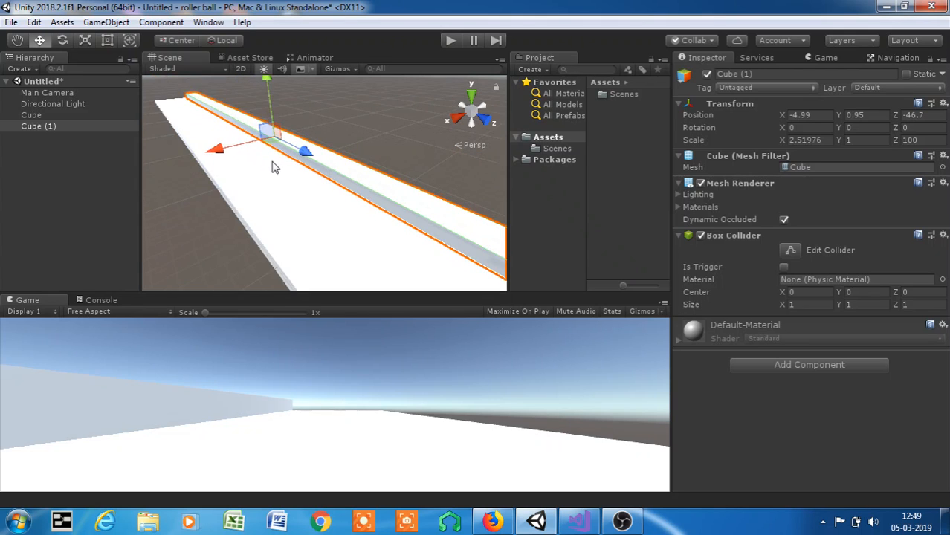
{"action": "scroll", "coordinate": [281, 168], "scroll_direction": "up", "scroll_amount": 5}
{"action": "middle_click_drag", "start_coordinate": [286, 165], "coordinate": [212, 141]}
{"action": "scroll", "coordinate": [213, 142], "scroll_direction": "down", "scroll_amount": 5}
{"action": "scroll", "coordinate": [230, 145], "scroll_direction": "up", "scroll_amount": 3}
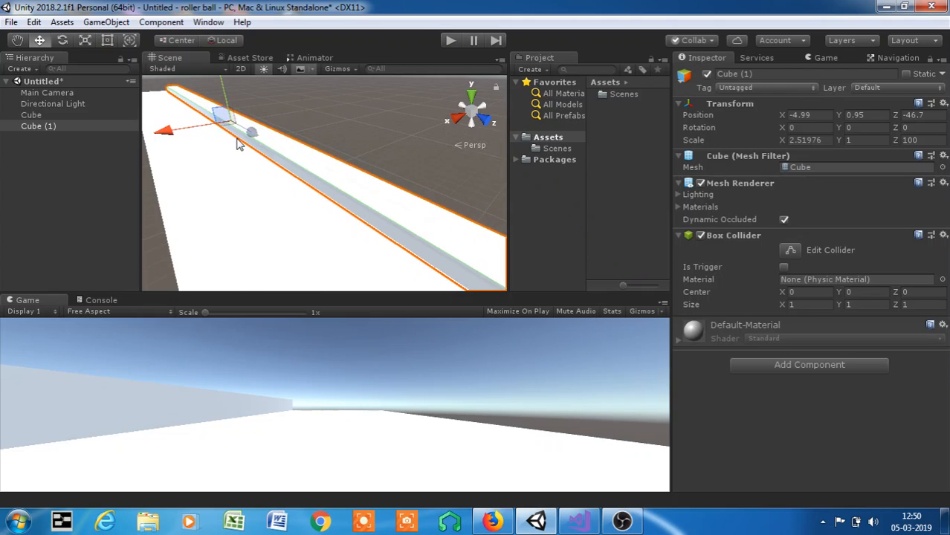
{"action": "key", "text": "ctrl+d"}
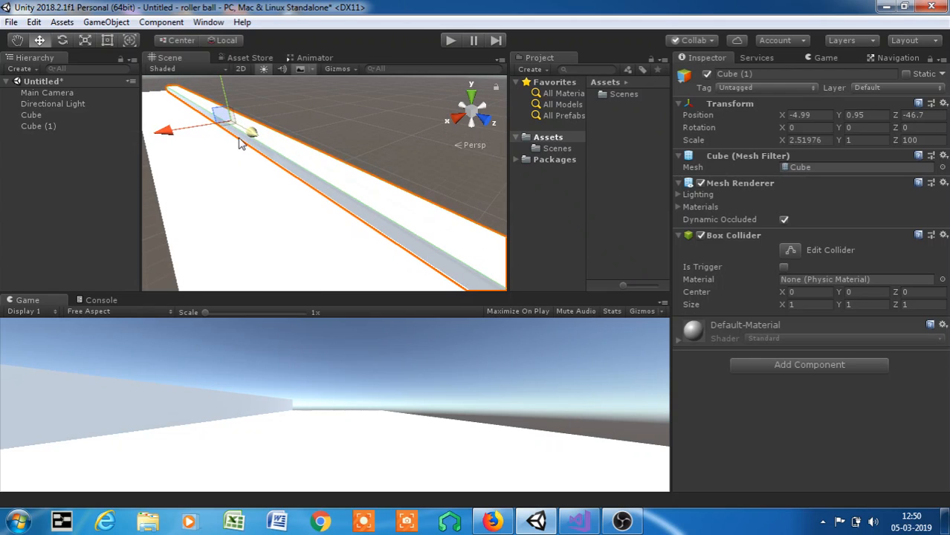
{"action": "left_click_drag", "start_coordinate": [241, 140], "coordinate": [149, 161]}
{"action": "middle_click_drag", "start_coordinate": [149, 160], "coordinate": [274, 153]}
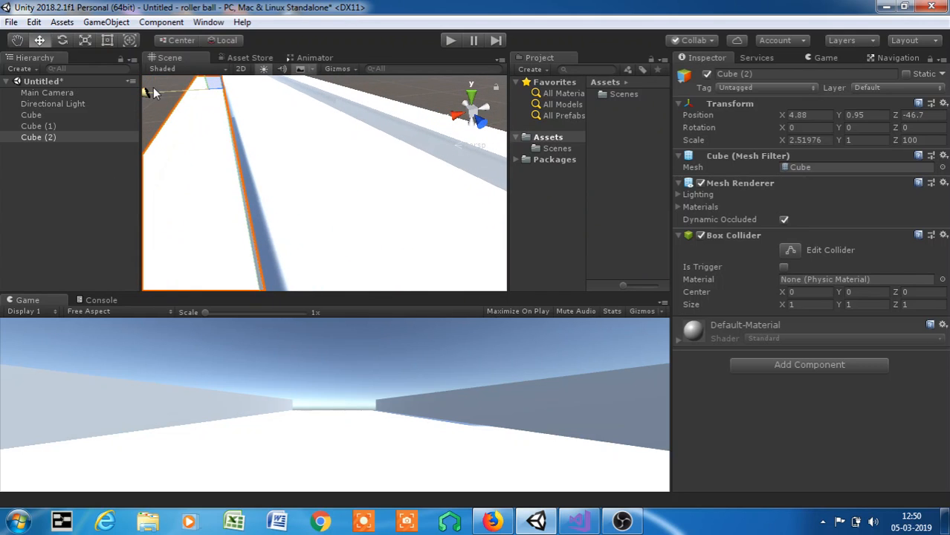
{"action": "left_click_drag", "start_coordinate": [152, 90], "coordinate": [155, 90]}
- Examine the near end of the track where the side wall meets the platform, and dismiss the ByteFence alert
{"action": "middle_click_drag", "start_coordinate": [285, 169], "coordinate": [274, 153]}
{"action": "scroll", "coordinate": [268, 240], "scroll_direction": "down", "scroll_amount": 6}
{"action": "scroll", "coordinate": [233, 114], "scroll_direction": "down", "scroll_amount": 6}
{"action": "scroll", "coordinate": [241, 122], "scroll_direction": "up", "scroll_amount": 3}
{"action": "scroll", "coordinate": [253, 113], "scroll_direction": "up", "scroll_amount": 3}
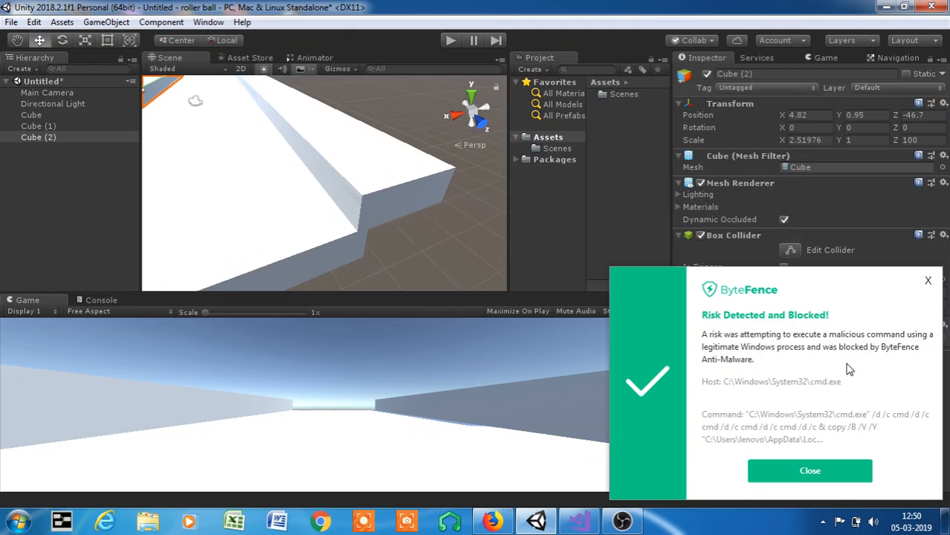
{"action": "left_click", "coordinate": [928, 280]}
{"action": "middle_click_drag", "start_coordinate": [296, 222], "coordinate": [303, 218]}
{"action": "scroll", "coordinate": [320, 207], "scroll_direction": "down", "scroll_amount": 5}
{"action": "scroll", "coordinate": [322, 206], "scroll_direction": "up", "scroll_amount": 3}
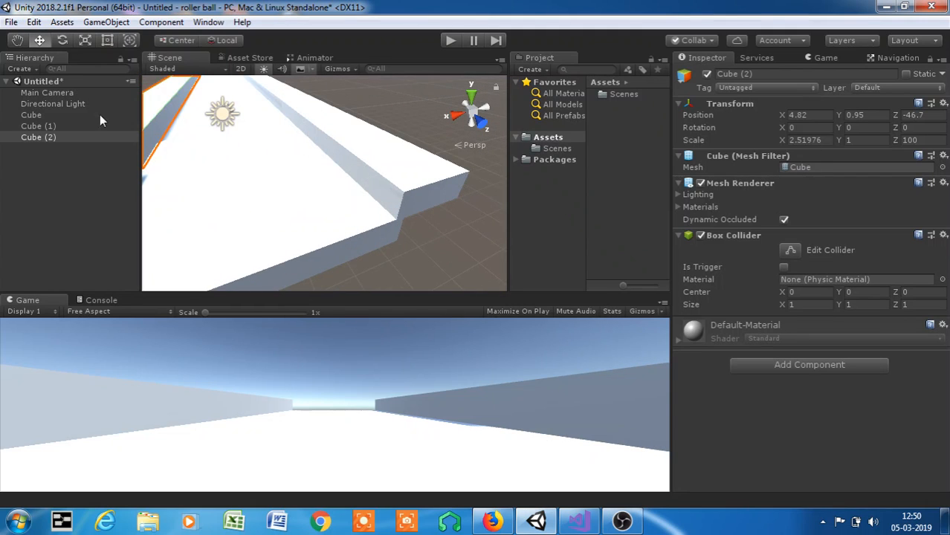
- Widen the platform cube by setting its X scale to 10
{"action": "left_click", "coordinate": [60, 116]}
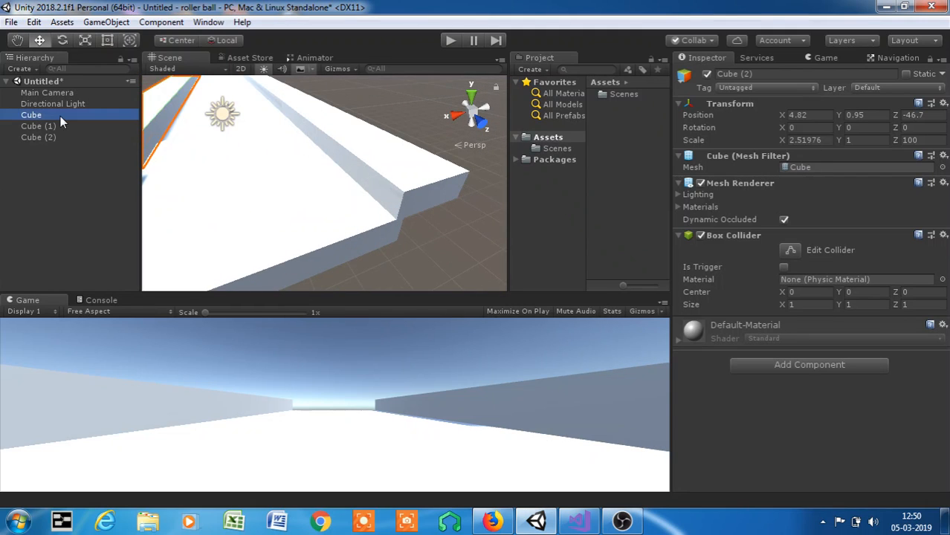
{"action": "left_click", "coordinate": [809, 139]}
{"action": "type", "text": "1"}
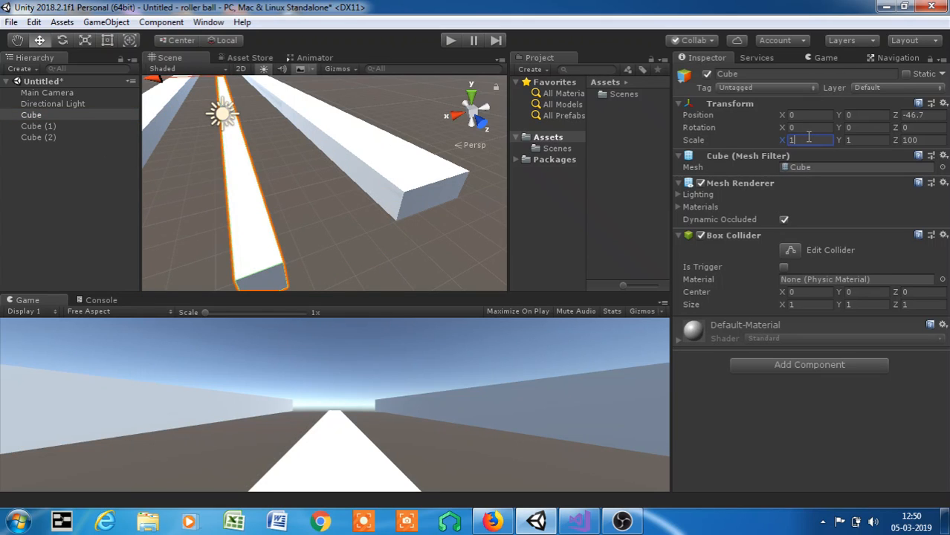
{"action": "type", "text": "0"}
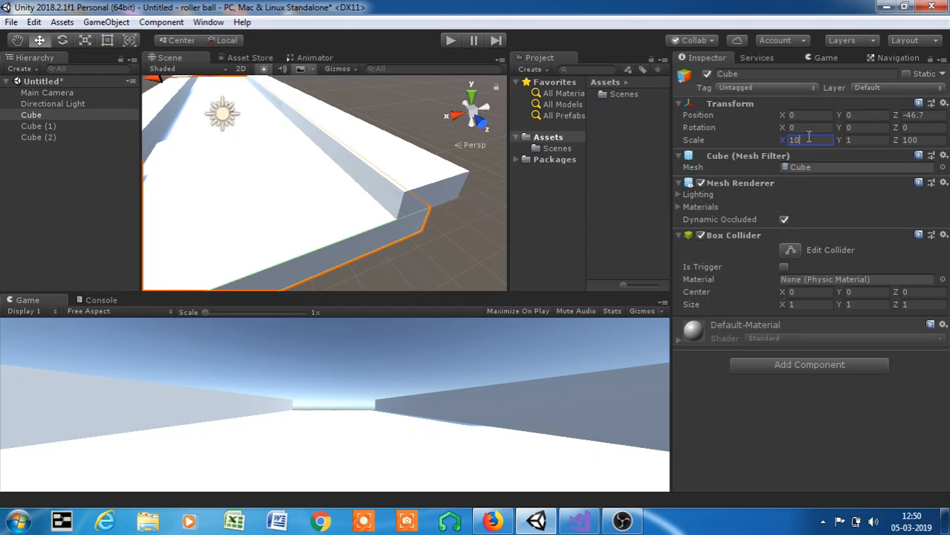
- Move the Cube (1) side wall outward along the X axis to about -6.31
{"action": "scroll", "coordinate": [313, 202], "scroll_direction": "down", "scroll_amount": 8}
{"action": "middle_click_drag", "start_coordinate": [260, 152], "coordinate": [284, 214]}
{"action": "scroll", "coordinate": [283, 214], "scroll_direction": "up", "scroll_amount": 5}
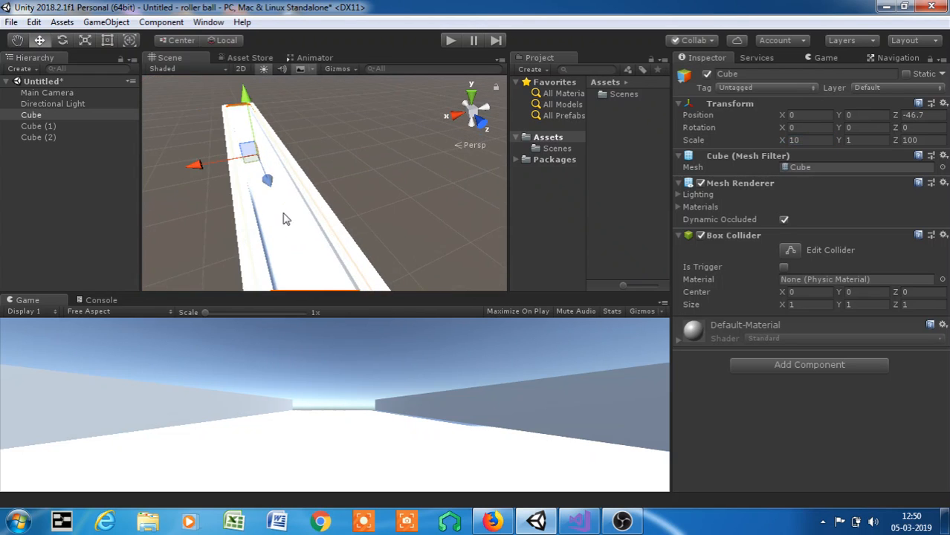
{"action": "left_click", "coordinate": [38, 127]}
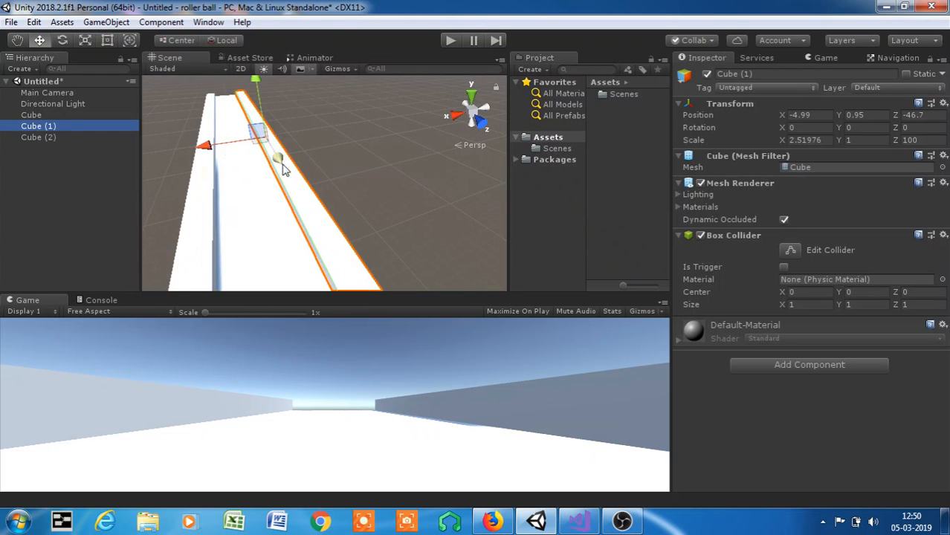
{"action": "middle_click_drag", "start_coordinate": [275, 156], "coordinate": [371, 140]}
{"action": "scroll", "coordinate": [311, 102], "scroll_direction": "up", "scroll_amount": 4}
{"action": "scroll", "coordinate": [308, 97], "scroll_direction": "down", "scroll_amount": 7}
{"action": "middle_click_drag", "start_coordinate": [310, 108], "coordinate": [340, 213]}
{"action": "left_click_drag", "start_coordinate": [246, 183], "coordinate": [269, 176]}
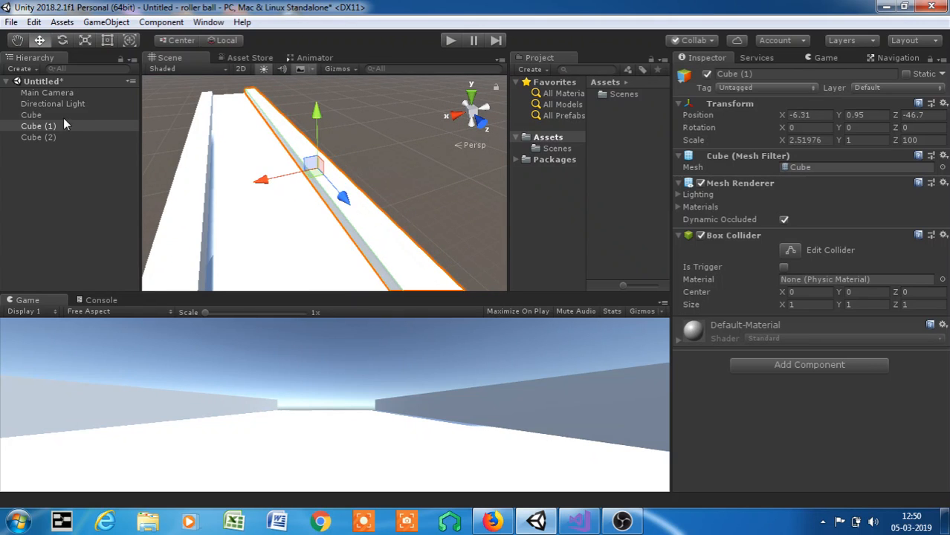
- Move the Cube (2) side wall outward along the X axis to about 6.2
{"action": "left_click", "coordinate": [73, 138]}
{"action": "left_click_drag", "start_coordinate": [170, 199], "coordinate": [132, 197]}
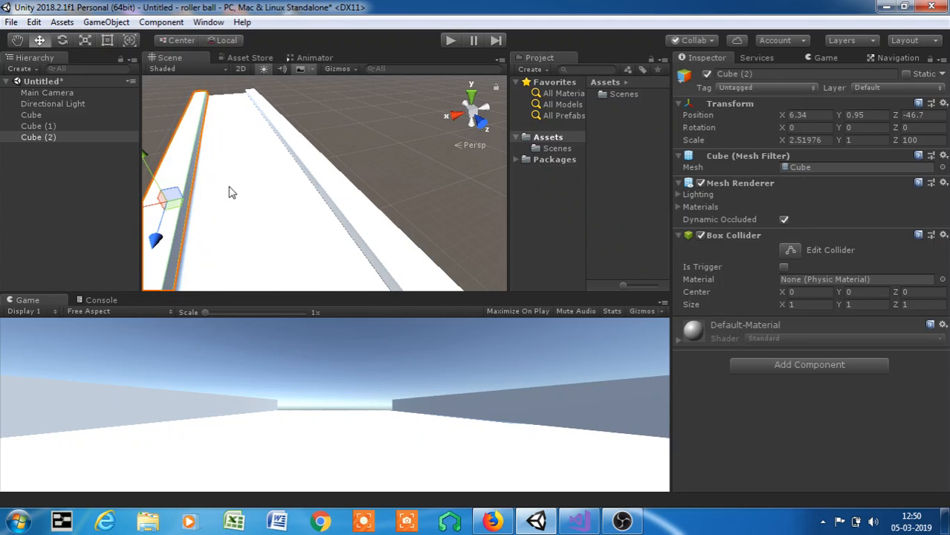
{"action": "scroll", "coordinate": [246, 172], "scroll_direction": "down", "scroll_amount": 4}
{"action": "scroll", "coordinate": [246, 172], "scroll_direction": "down", "scroll_amount": 3}
{"action": "middle_click_drag", "start_coordinate": [301, 203], "coordinate": [345, 198]}
{"action": "scroll", "coordinate": [285, 160], "scroll_direction": "up", "scroll_amount": 4}
{"action": "left_click_drag", "start_coordinate": [164, 101], "coordinate": [166, 102]}
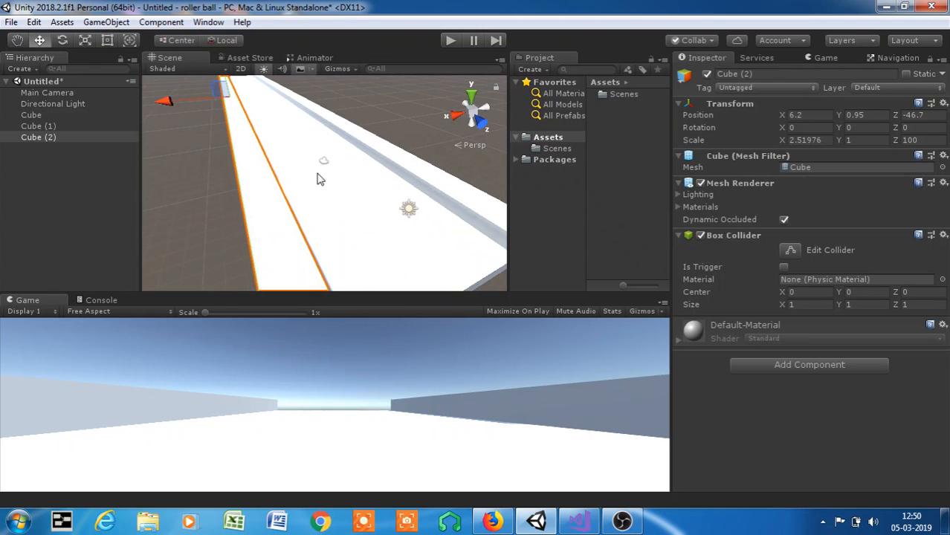
- Nudge the Cube (2) side wall inward to about 6.1 on X so it meets the platform's edge
{"action": "middle_click_drag", "start_coordinate": [415, 234], "coordinate": [336, 189]}
{"action": "scroll", "coordinate": [363, 175], "scroll_direction": "up", "scroll_amount": 3}
{"action": "scroll", "coordinate": [364, 174], "scroll_direction": "down", "scroll_amount": 4}
{"action": "scroll", "coordinate": [383, 175], "scroll_direction": "down", "scroll_amount": 3}
{"action": "scroll", "coordinate": [337, 189], "scroll_direction": "down", "scroll_amount": 3}
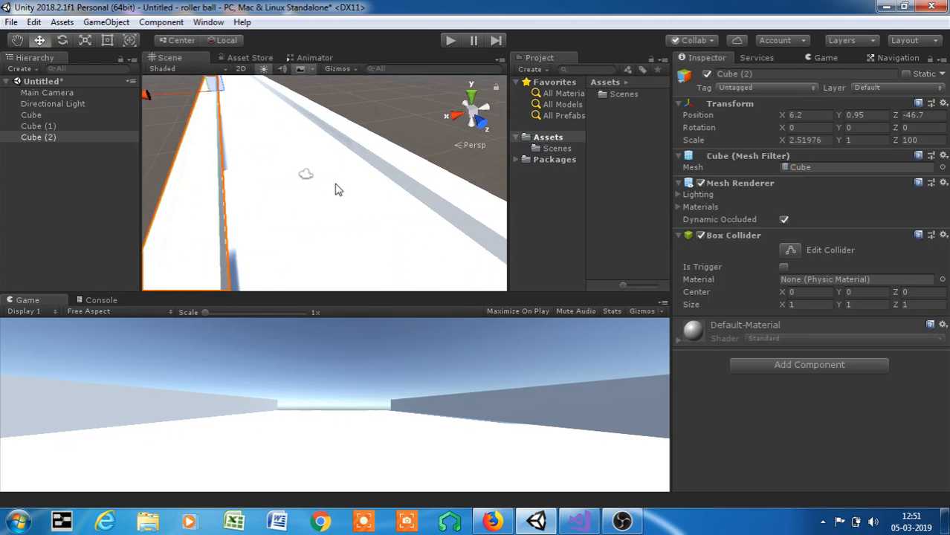
{"action": "middle_click_drag", "start_coordinate": [280, 154], "coordinate": [339, 199]}
{"action": "key", "text": "w"}
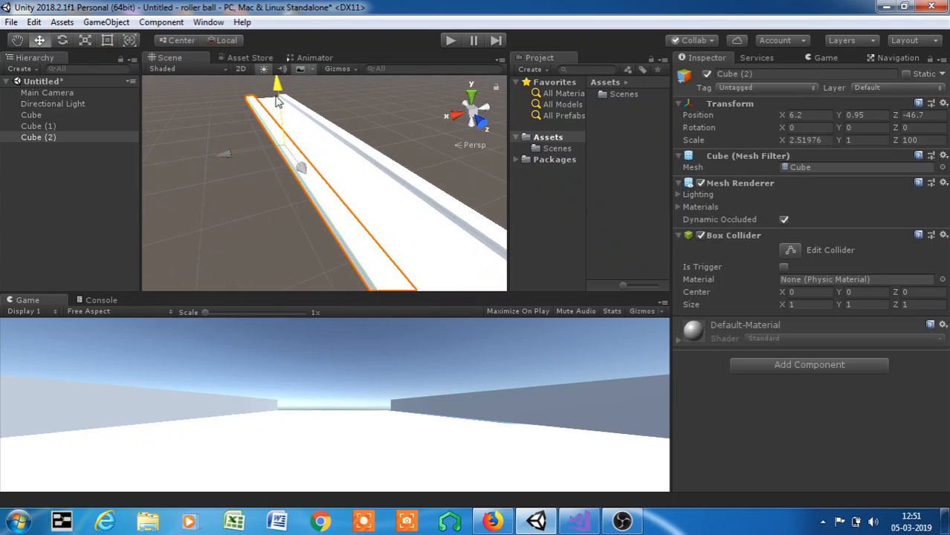
{"action": "left_click_drag", "start_coordinate": [221, 155], "coordinate": [222, 155]}
{"action": "scroll", "coordinate": [364, 148], "scroll_direction": "down", "scroll_amount": 2}
{"action": "middle_click_drag", "start_coordinate": [334, 162], "coordinate": [284, 162]}
{"action": "scroll", "coordinate": [306, 184], "scroll_direction": "up", "scroll_amount": 5}
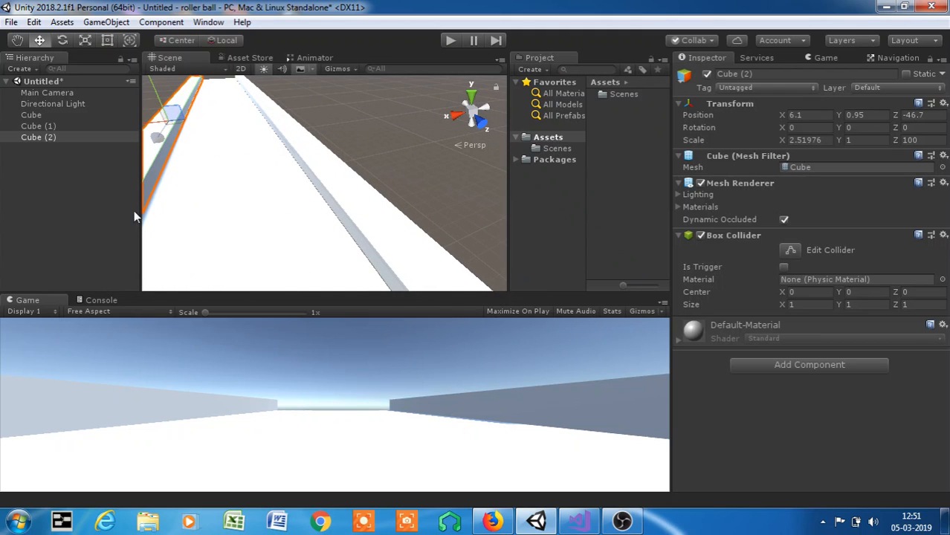
- Close the automatic update pop-up without accepting it, and cancel the prompt to save the modified scene
{"action": "double_click", "coordinate": [72, 116]}
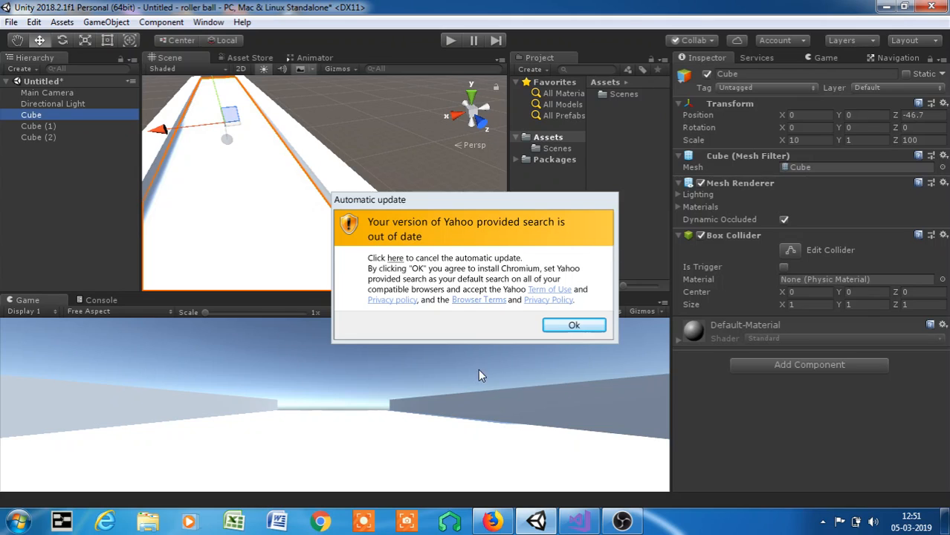
{"action": "key", "text": "alt+Tab"}
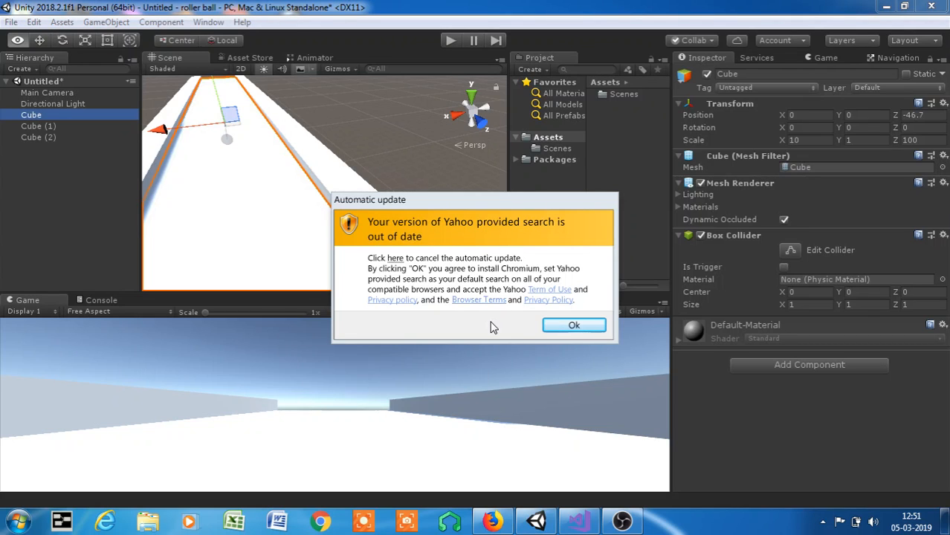
{"action": "key", "text": "alt+F4"}
{"action": "key", "text": "alt+F4"}
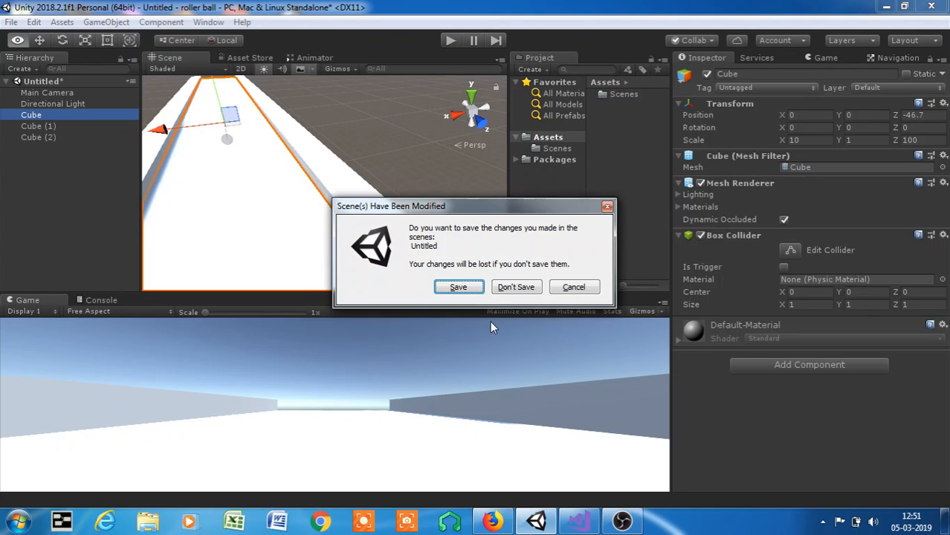
{"action": "left_click", "coordinate": [571, 287]}
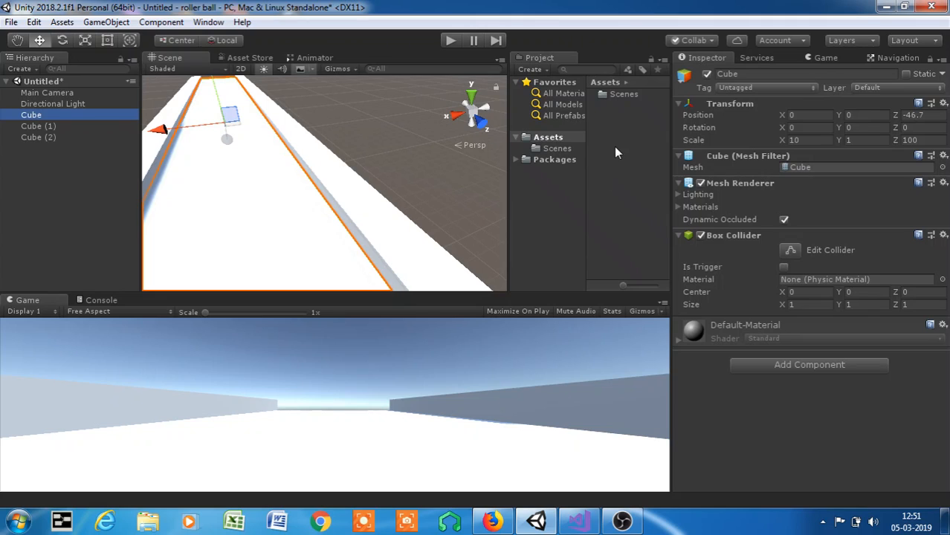
- Rename the platform cube as ground
{"action": "left_click", "coordinate": [761, 73]}
{"action": "key", "text": "BackSpace"}
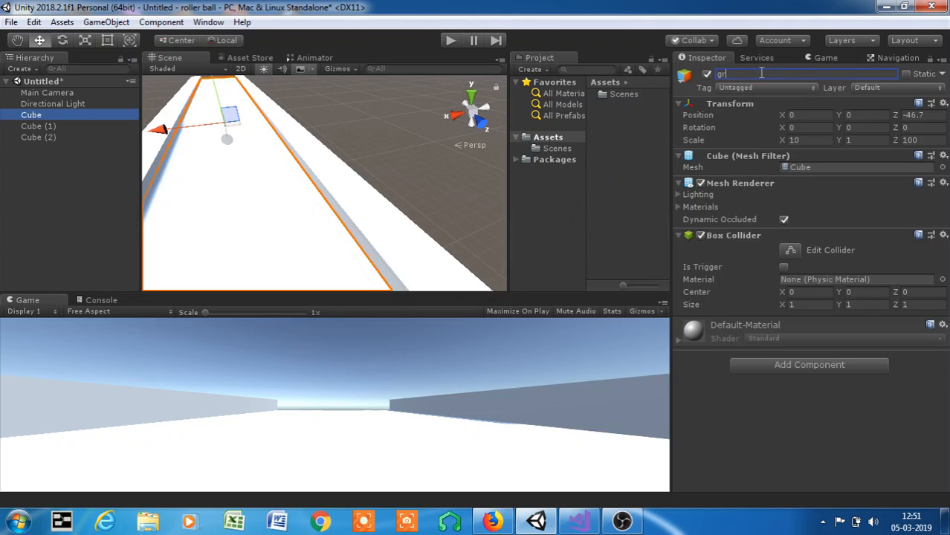
{"action": "key", "text": "Return"}
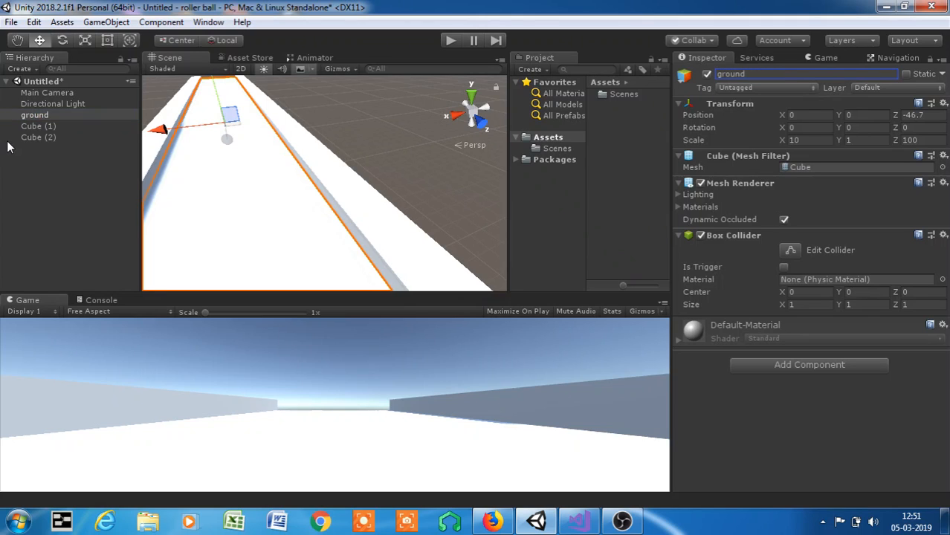
- Rename both side walls, Cube (1) and Cube (2), as wall1
{"action": "left_click", "coordinate": [31, 126]}
{"action": "left_click", "coordinate": [824, 73]}
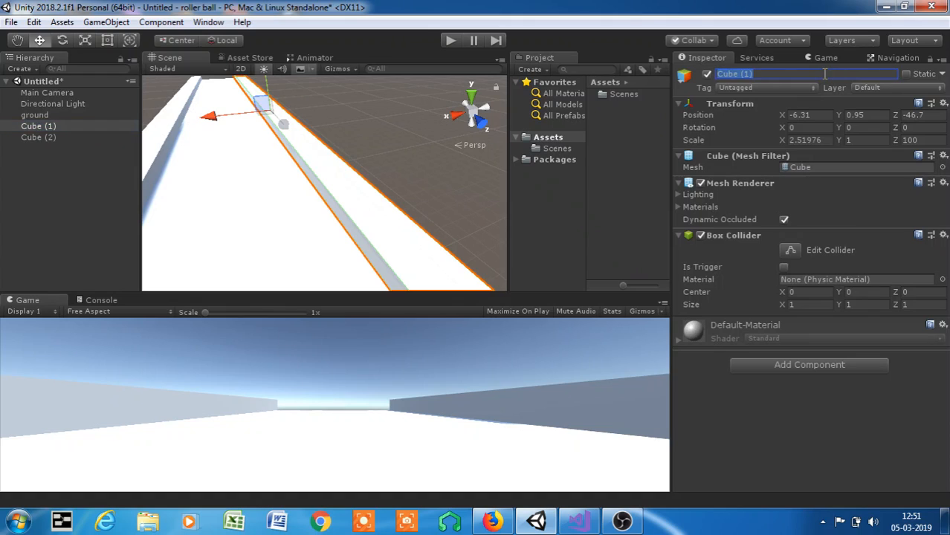
{"action": "type", "text": "wall1"}
{"action": "key", "text": "Return"}
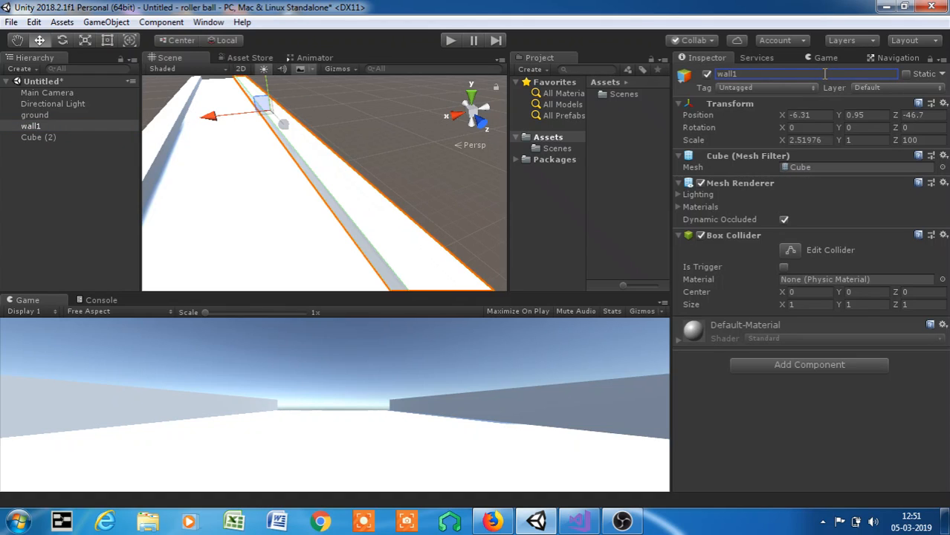
{"action": "left_click", "coordinate": [62, 141]}
{"action": "left_click", "coordinate": [765, 73]}
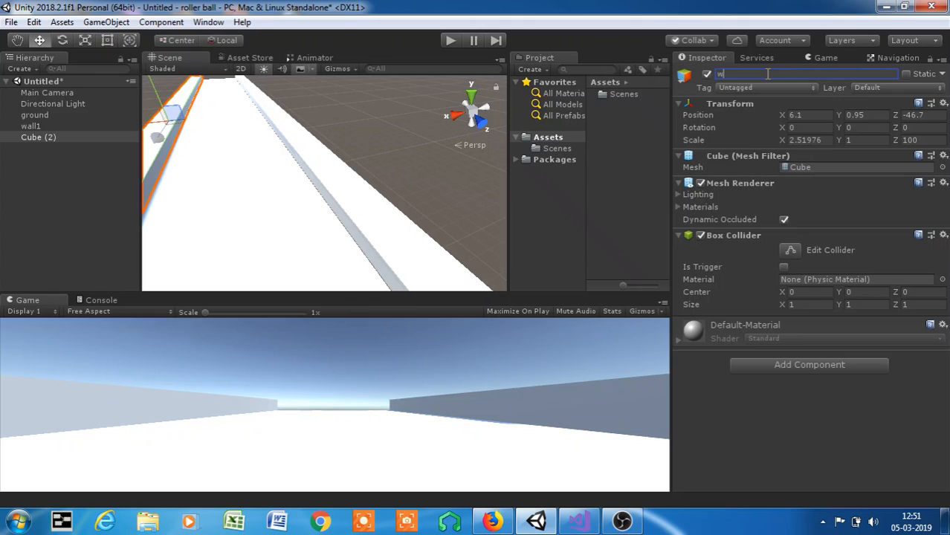
{"action": "type", "text": "wall1"}
{"action": "key", "text": "Return"}
{"action": "scroll", "coordinate": [209, 256], "scroll_direction": "down", "scroll_amount": 4}
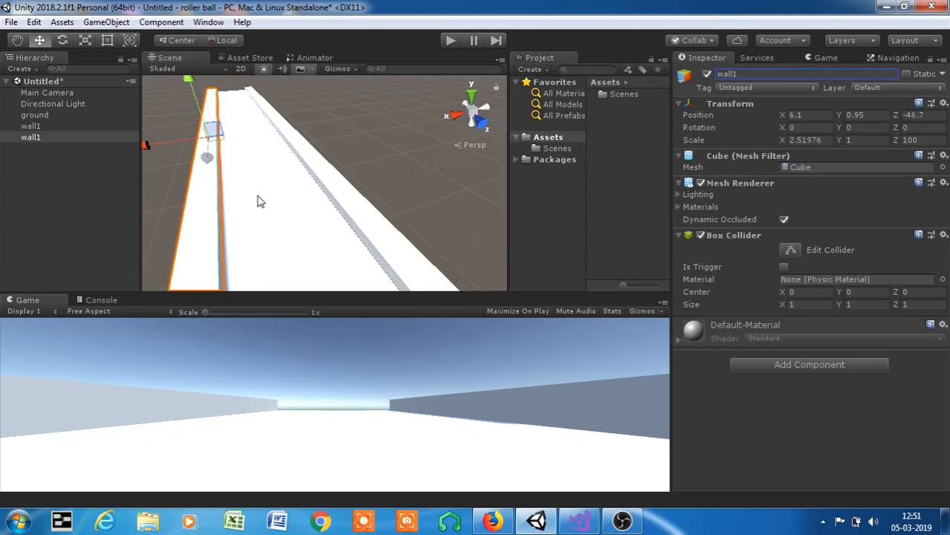
{"action": "middle_click_drag", "start_coordinate": [258, 202], "coordinate": [431, 179]}
{"action": "scroll", "coordinate": [243, 94], "scroll_direction": "up", "scroll_amount": 1}
{"action": "middle_click_drag", "start_coordinate": [320, 156], "coordinate": [201, 197]}
{"action": "scroll", "coordinate": [234, 191], "scroll_direction": "up", "scroll_amount": 4}
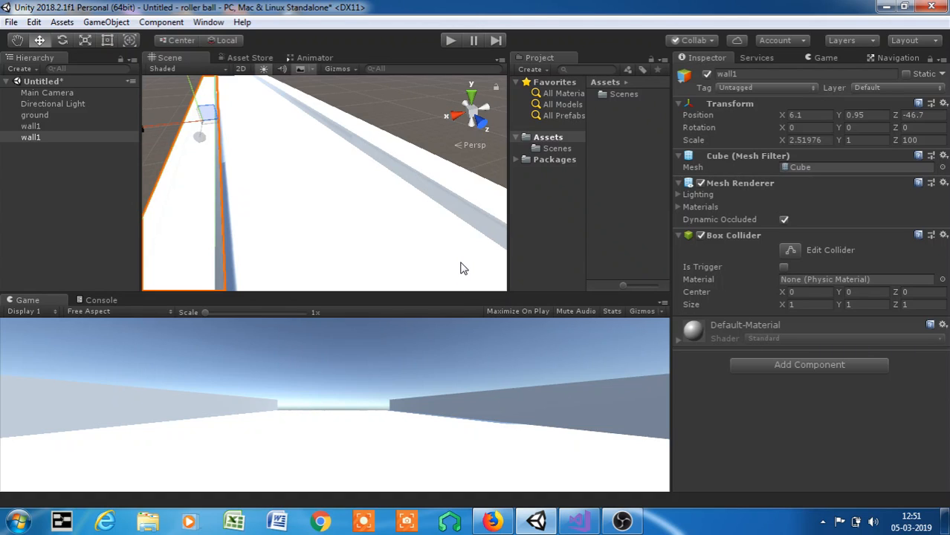
{"action": "scroll", "coordinate": [481, 164], "scroll_direction": "down", "scroll_amount": 3}
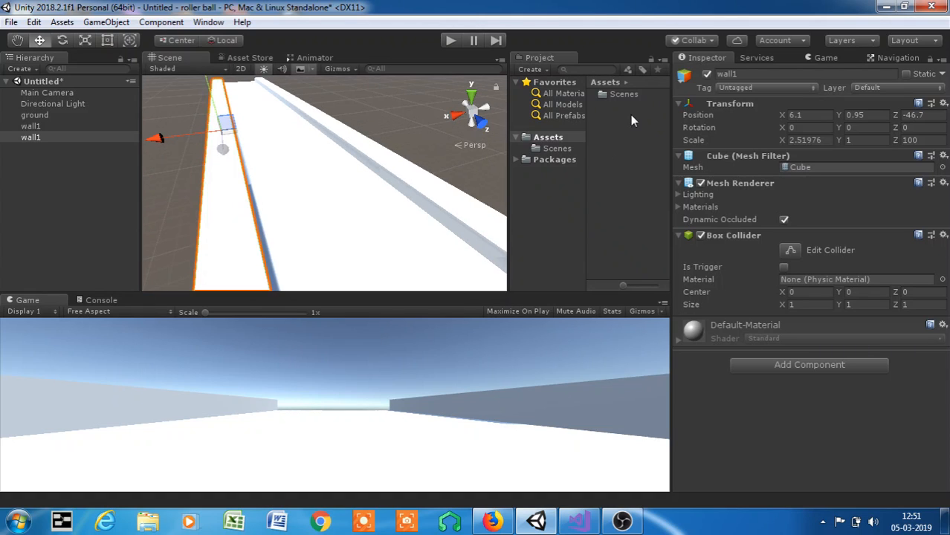
- Create a material named ground in the Assets folder and set its smoothness to 0.186
{"action": "right_click", "coordinate": [613, 125]}
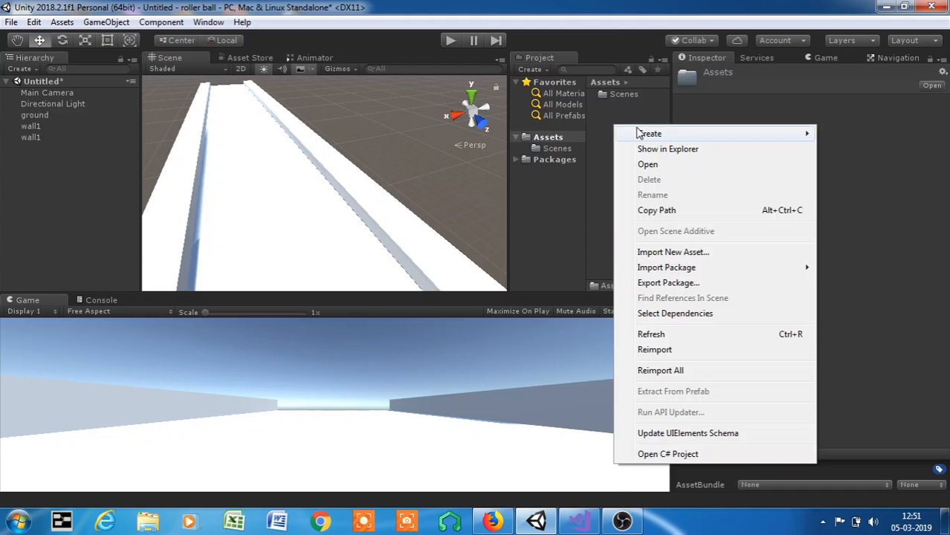
{"action": "mouse_move", "coordinate": [640, 134]}
{"action": "left_click", "coordinate": [564, 210]}
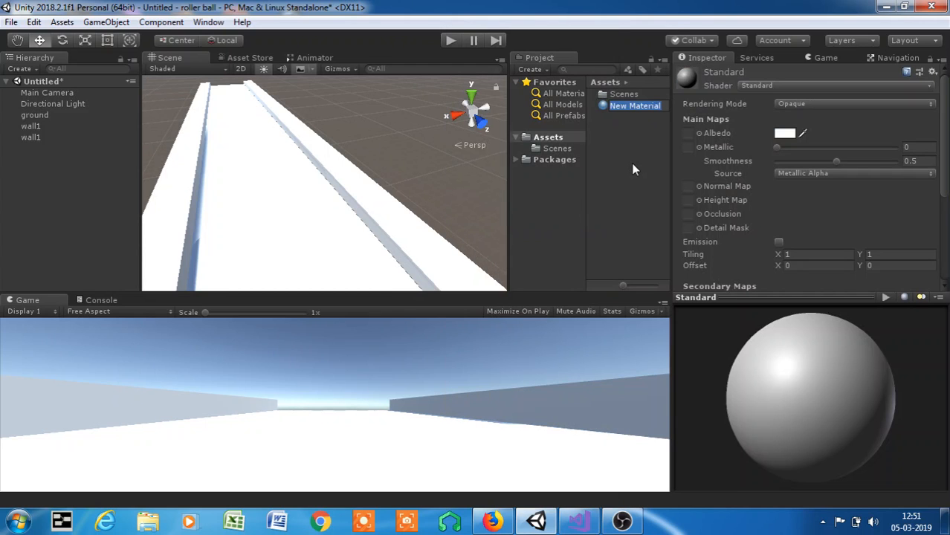
{"action": "key", "text": "BackSpace"}
{"action": "type", "text": "ground"}
{"action": "key", "text": "Return"}
{"action": "left_click", "coordinate": [800, 162]}
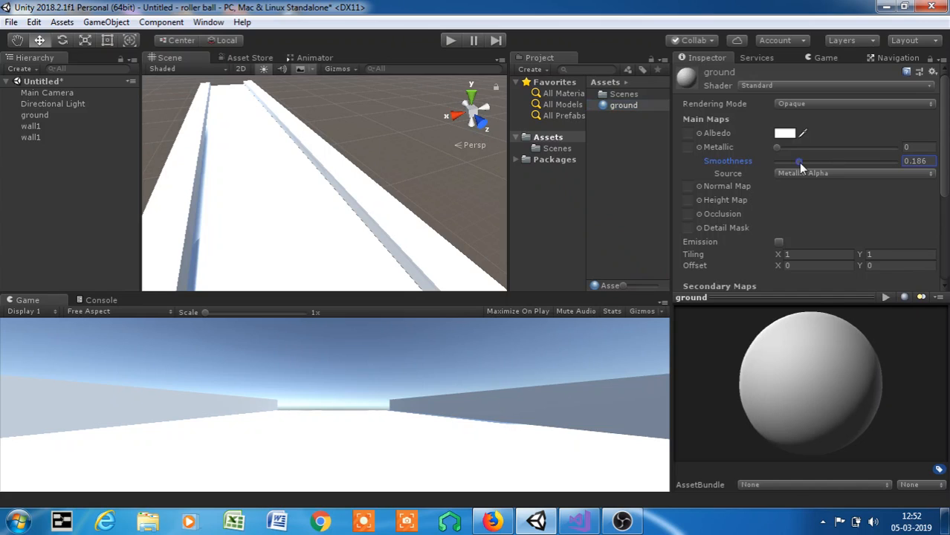
- Set the ground material's albedo to green 049A0B and apply the material to the platform
{"action": "left_click", "coordinate": [785, 133]}
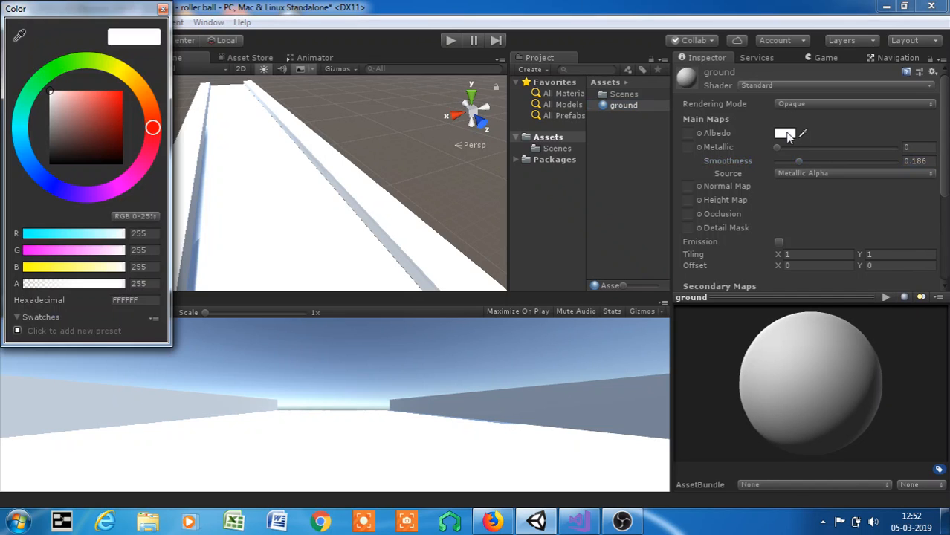
{"action": "left_click", "coordinate": [51, 73]}
{"action": "mouse_move", "coordinate": [111, 111]}
{"action": "left_mouse_down"}
{"action": "mouse_move", "coordinate": [123, 131]}
{"action": "mouse_move", "coordinate": [122, 120]}
{"action": "left_mouse_up"}
{"action": "left_click", "coordinate": [632, 223]}
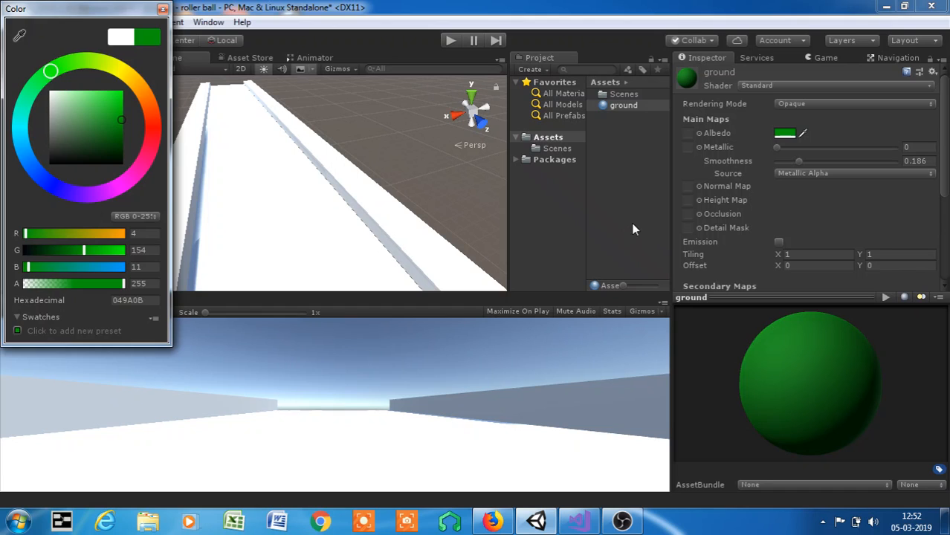
{"action": "left_click_drag", "start_coordinate": [623, 106], "coordinate": [302, 172]}
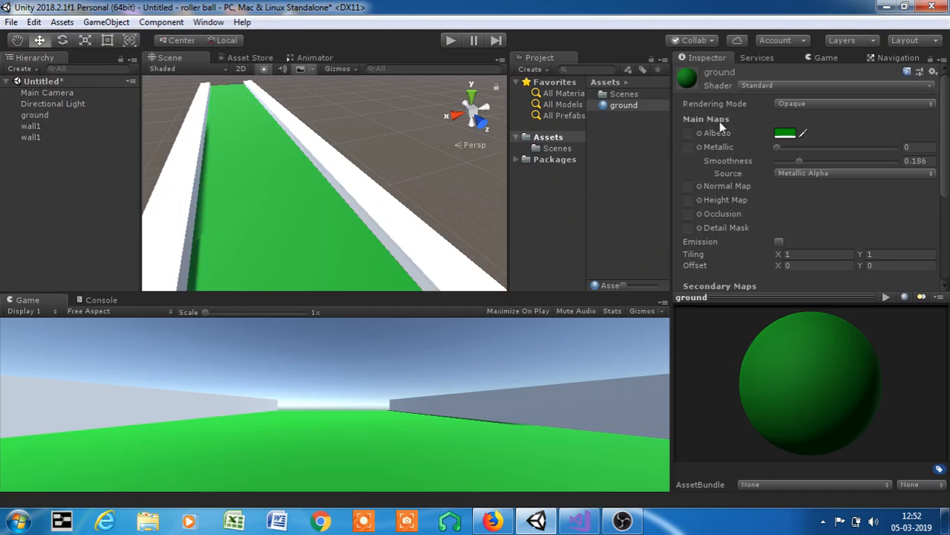
- Create a second material in the Assets folder for the side walls
{"action": "right_click", "coordinate": [626, 147]}
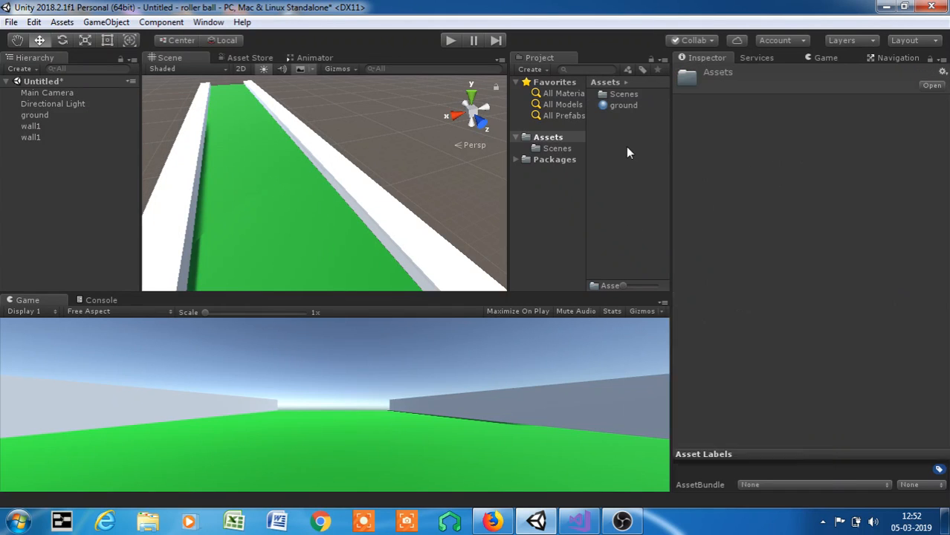
{"action": "mouse_move", "coordinate": [658, 156]}
{"action": "left_click", "coordinate": [581, 214]}
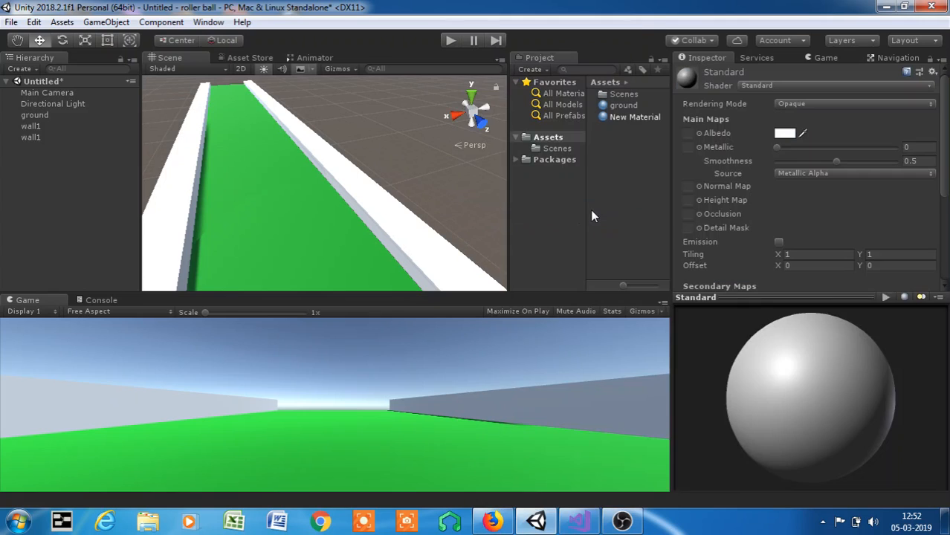
- Try to rename the second material in the Assets folder
{"action": "left_click", "coordinate": [631, 118]}
{"action": "right_click", "coordinate": [632, 118]}
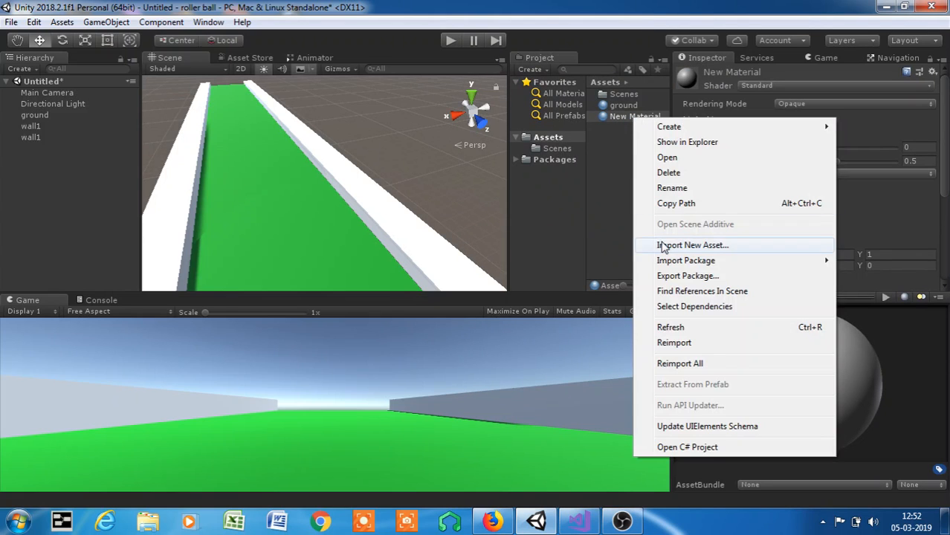
{"action": "left_click", "coordinate": [669, 189]}
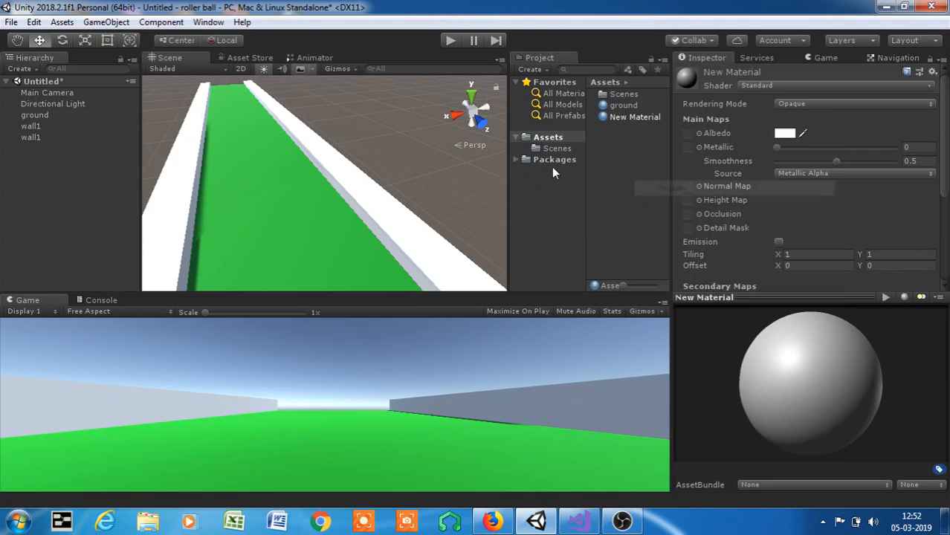
{"action": "right_click", "coordinate": [644, 123]}
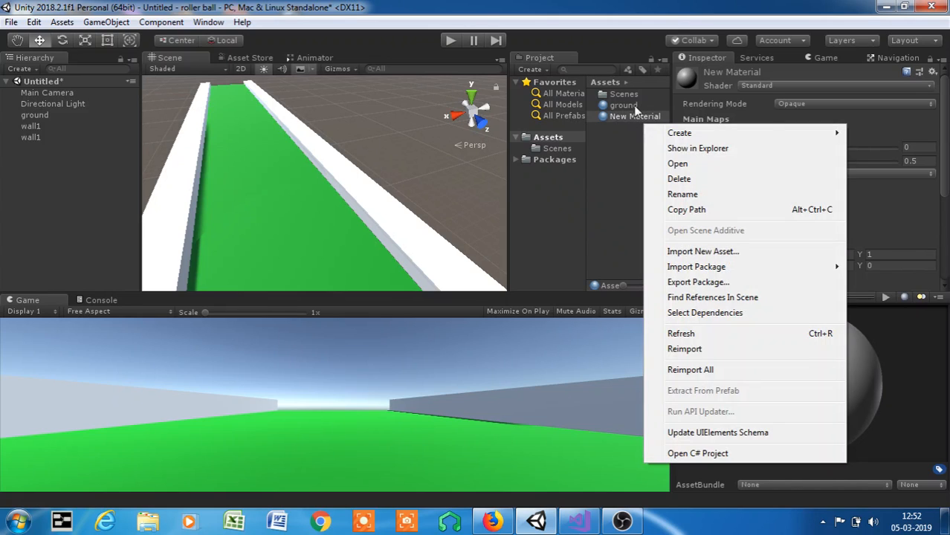
{"action": "left_click", "coordinate": [662, 192]}
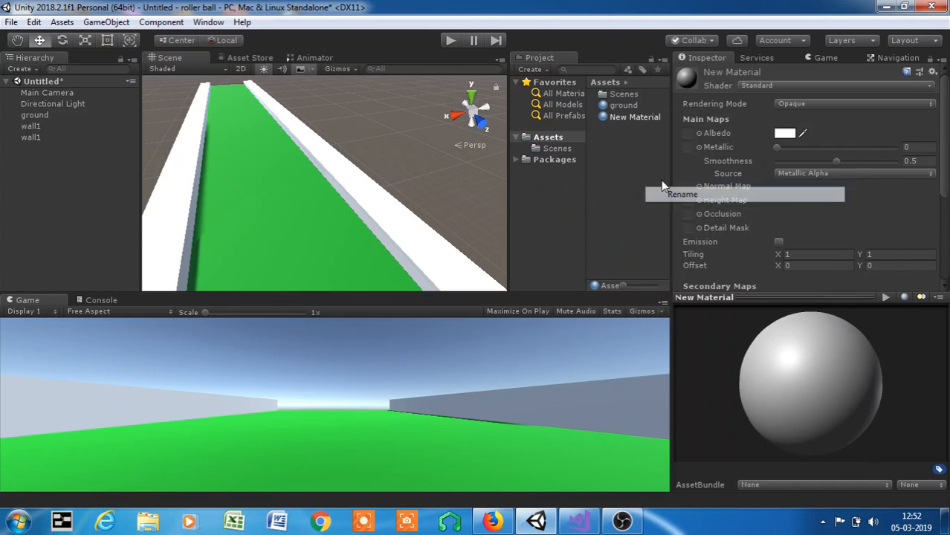
{"action": "left_click", "coordinate": [696, 148]}
- Set New Material's albedo to purple 75009A and its smoothness to 0.291
{"action": "left_click", "coordinate": [785, 134]}
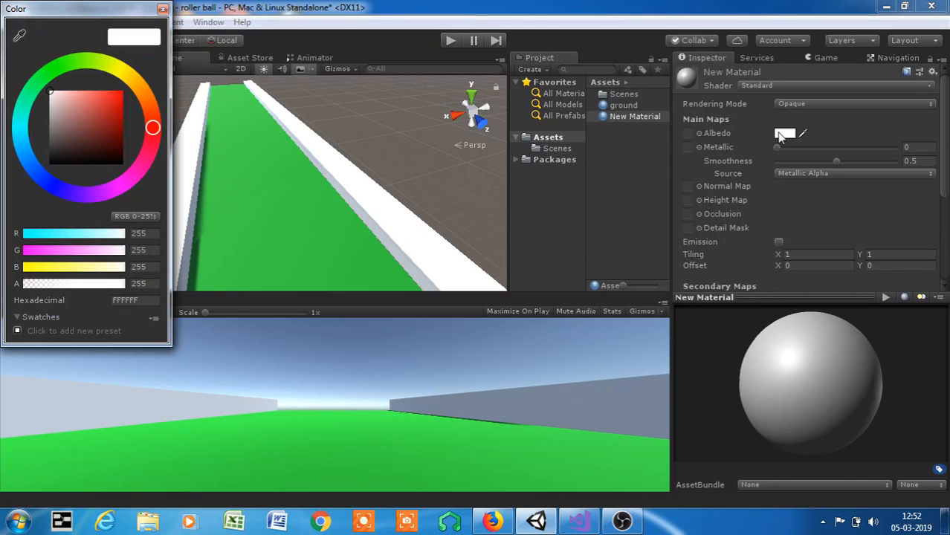
{"action": "left_click_drag", "start_coordinate": [86, 195], "coordinate": [105, 195]}
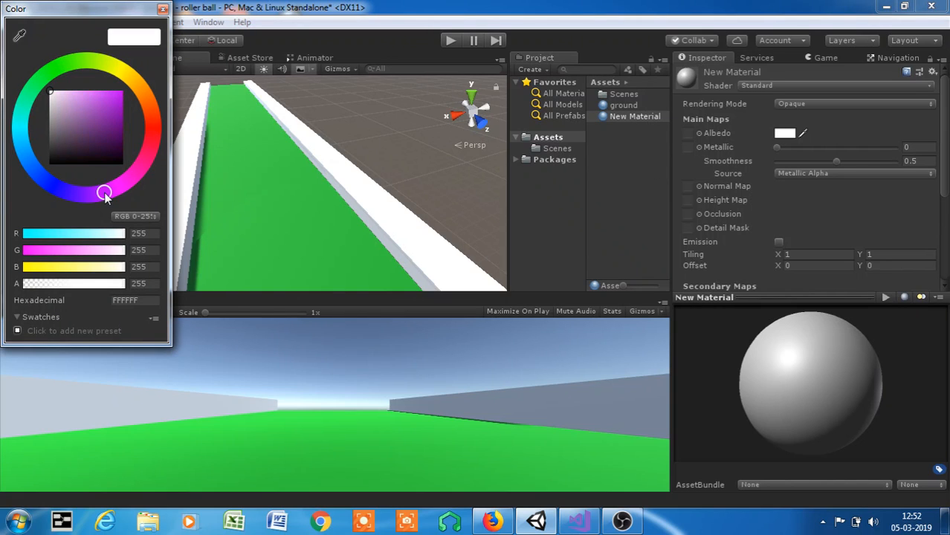
{"action": "left_click_drag", "start_coordinate": [121, 143], "coordinate": [165, 124]}
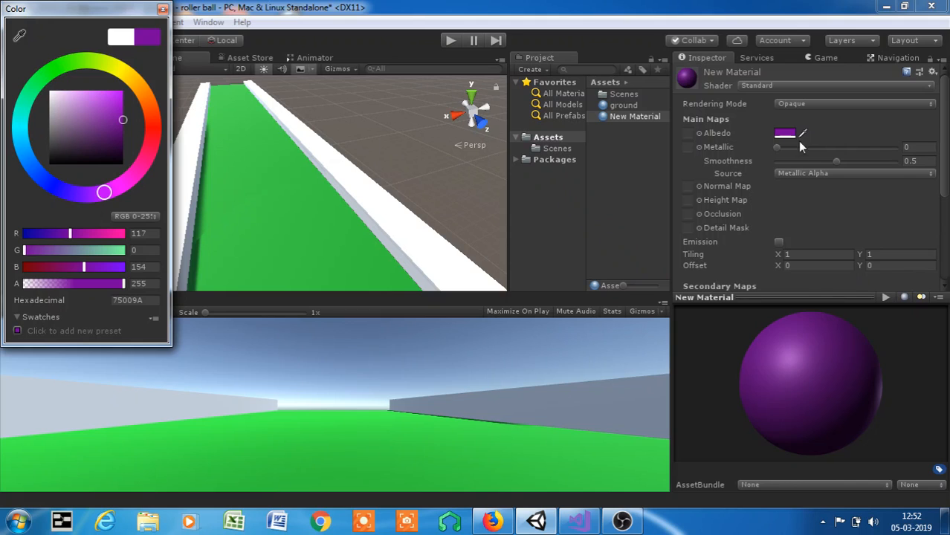
{"action": "left_click_drag", "start_coordinate": [836, 161], "coordinate": [814, 168]}
- Apply the purple material to both side walls of the track
{"action": "left_click_drag", "start_coordinate": [623, 118], "coordinate": [403, 216]}
{"action": "left_click_drag", "start_coordinate": [349, 151], "coordinate": [168, 186]}
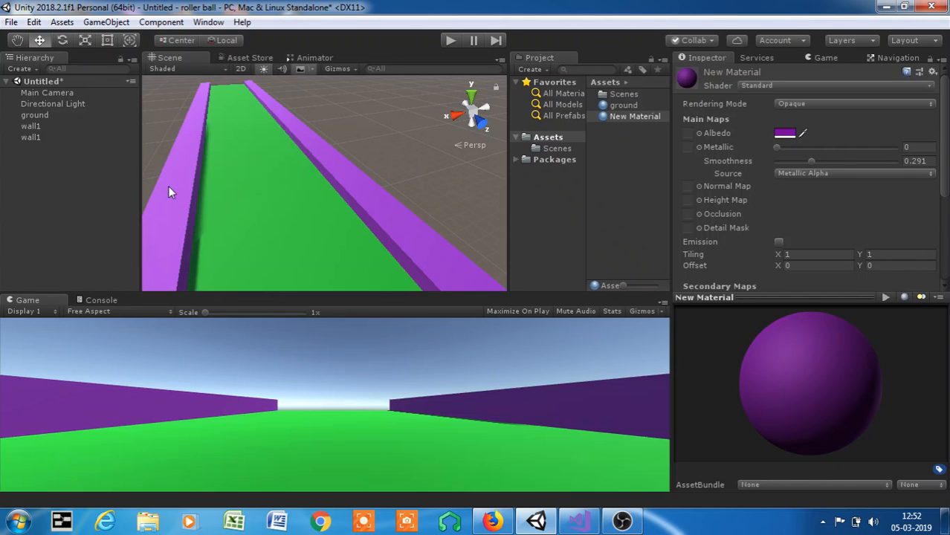
{"action": "middle_click_drag", "start_coordinate": [200, 167], "coordinate": [256, 109]}
{"action": "scroll", "coordinate": [257, 111], "scroll_direction": "up", "scroll_amount": 2}
{"action": "scroll", "coordinate": [260, 114], "scroll_direction": "down", "scroll_amount": 3}
{"action": "scroll", "coordinate": [265, 120], "scroll_direction": "down", "scroll_amount": 5}
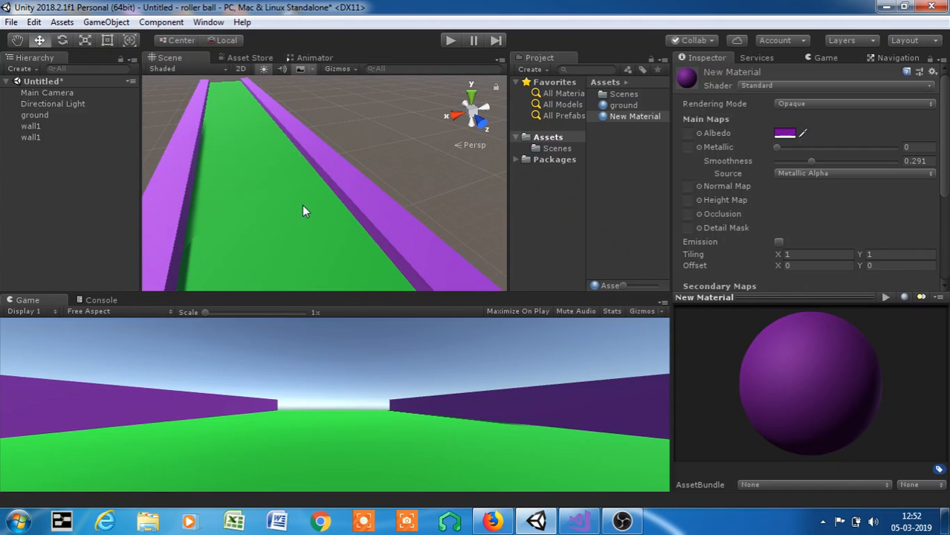
- Raise the Main Camera above the track to a Y position of about 2.2
{"action": "left_click", "coordinate": [76, 90]}
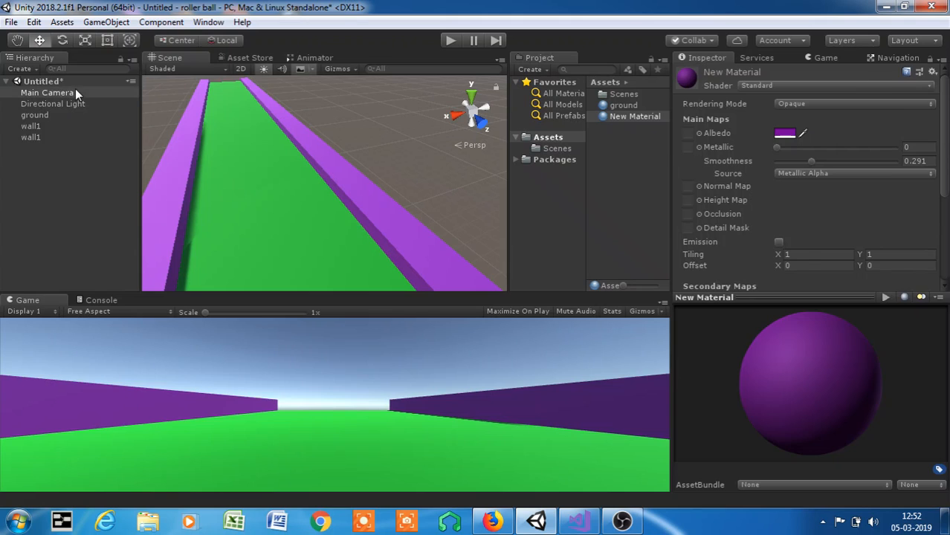
{"action": "scroll", "coordinate": [312, 149], "scroll_direction": "down", "scroll_amount": 6}
{"action": "middle_click_drag", "start_coordinate": [337, 168], "coordinate": [329, 122]}
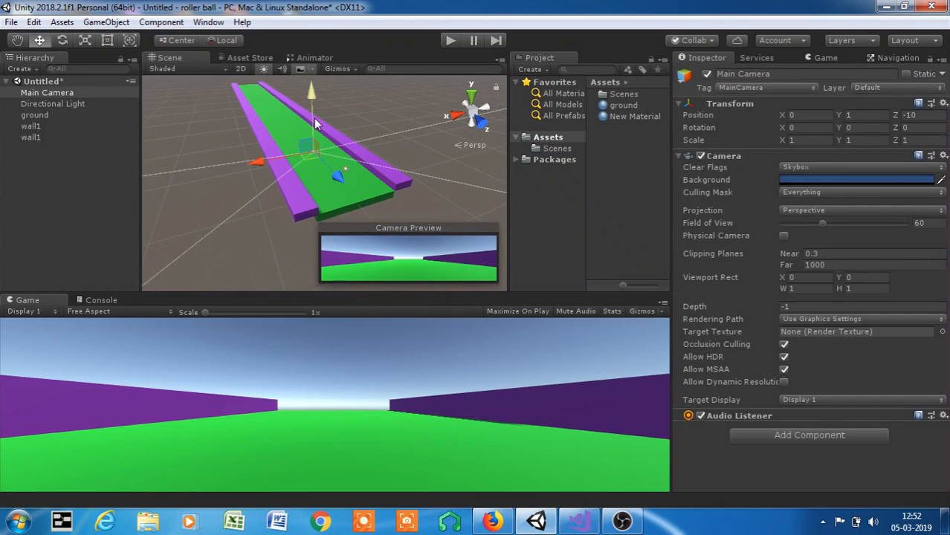
{"action": "left_click_drag", "start_coordinate": [313, 122], "coordinate": [313, 108]}
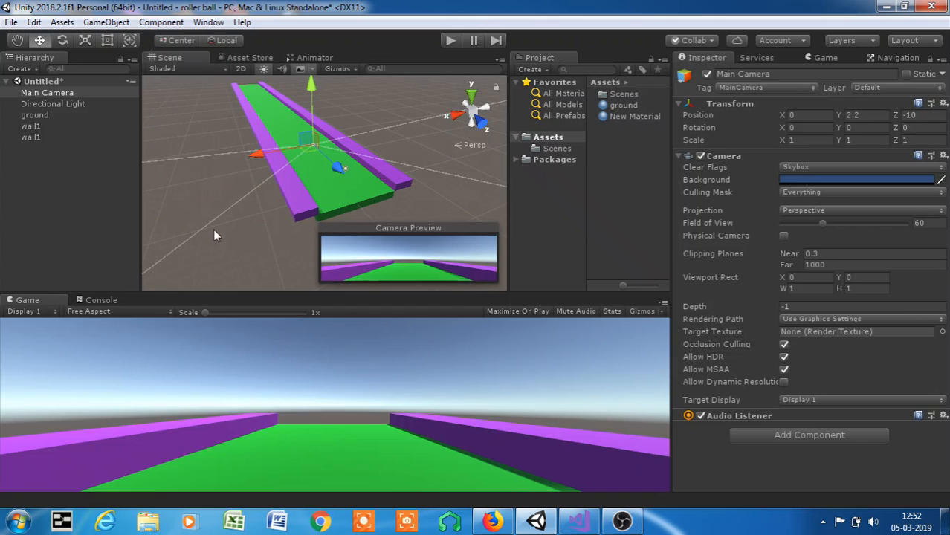
- Set the Main Camera's clear flags to Solid Color and its background to light blue 6A8DC6
{"action": "left_click", "coordinate": [846, 163]}
{"action": "left_click", "coordinate": [829, 194]}
{"action": "left_click", "coordinate": [830, 180]}
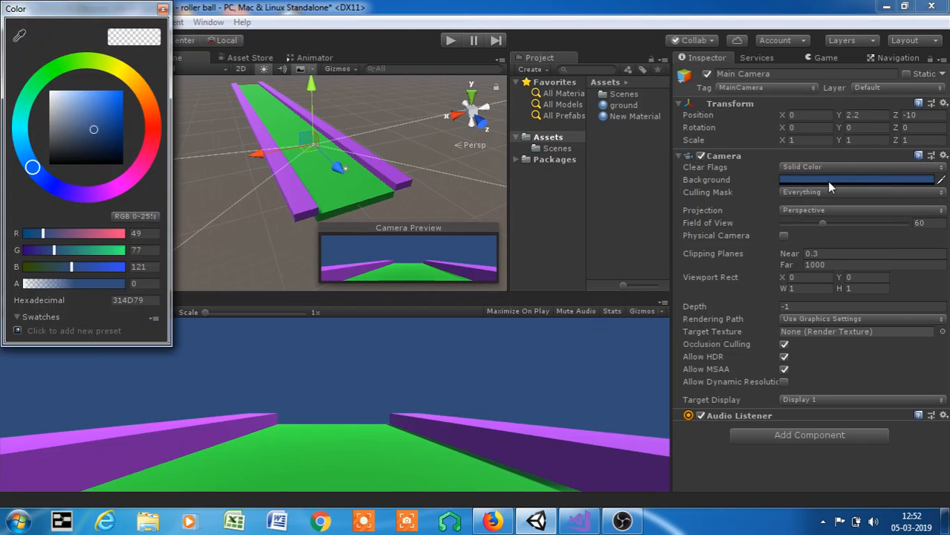
{"action": "left_click", "coordinate": [89, 119]}
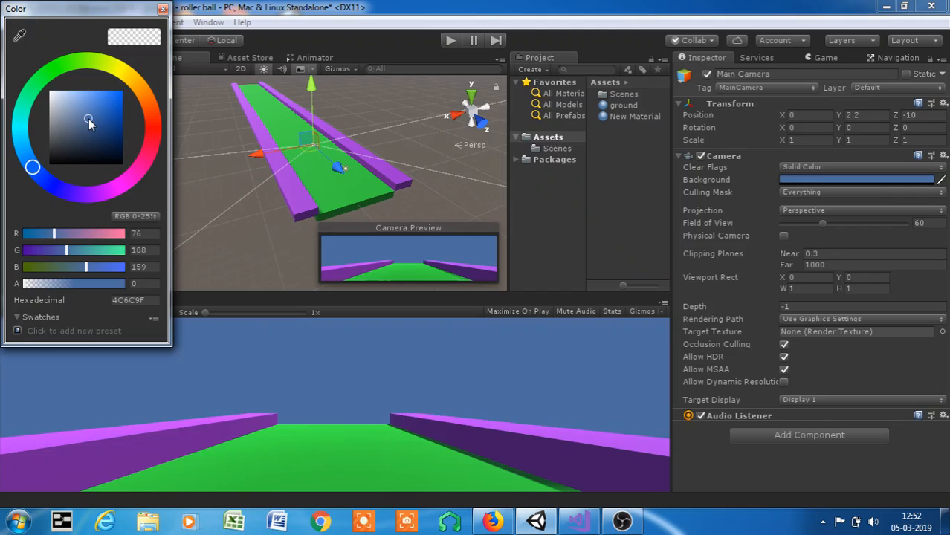
{"action": "mouse_move", "coordinate": [87, 119]}
{"action": "left_mouse_down"}
{"action": "mouse_move", "coordinate": [82, 98]}
{"action": "mouse_move", "coordinate": [84, 108]}
{"action": "left_mouse_up"}
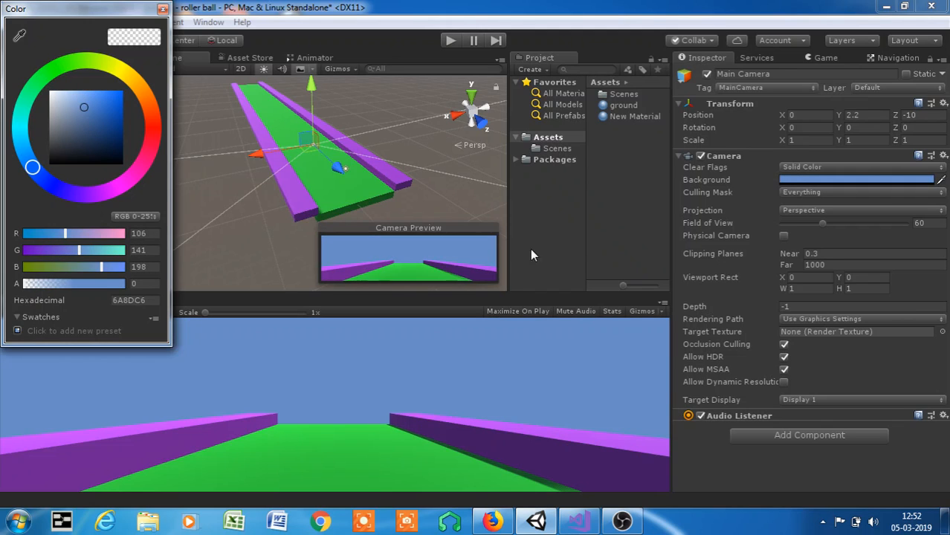
{"action": "left_click", "coordinate": [614, 216]}
- Add a 3D sphere to the scene as the rolling ball
{"action": "scroll", "coordinate": [282, 178], "scroll_direction": "up", "scroll_amount": 5}
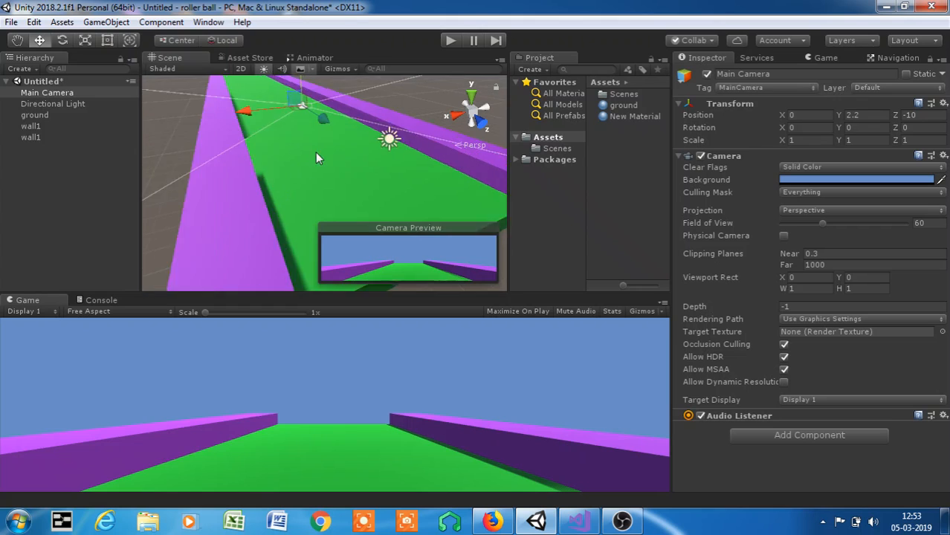
{"action": "middle_click_drag", "start_coordinate": [316, 153], "coordinate": [266, 162]}
{"action": "scroll", "coordinate": [409, 184], "scroll_direction": "up", "scroll_amount": 2}
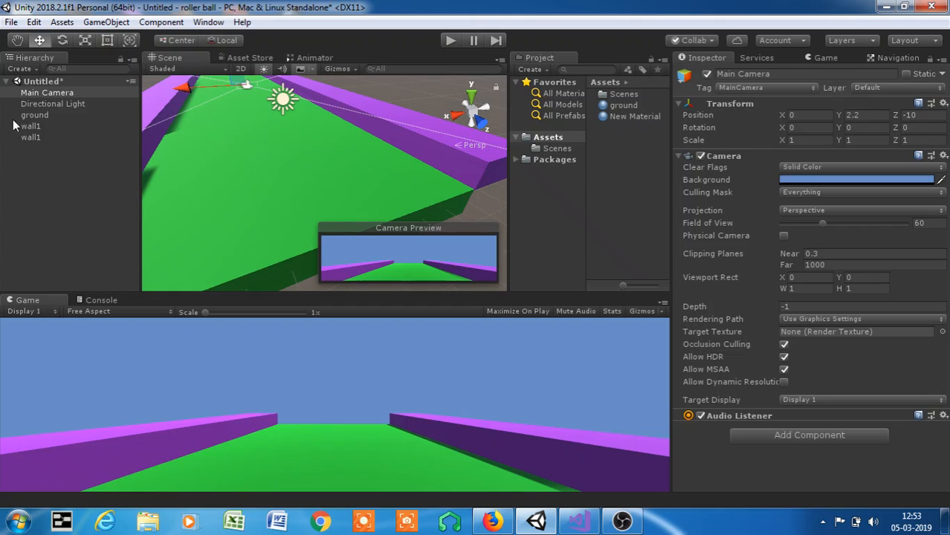
{"action": "left_click", "coordinate": [58, 94]}
{"action": "left_click", "coordinate": [106, 22]}
{"action": "mouse_move", "coordinate": [115, 74]}
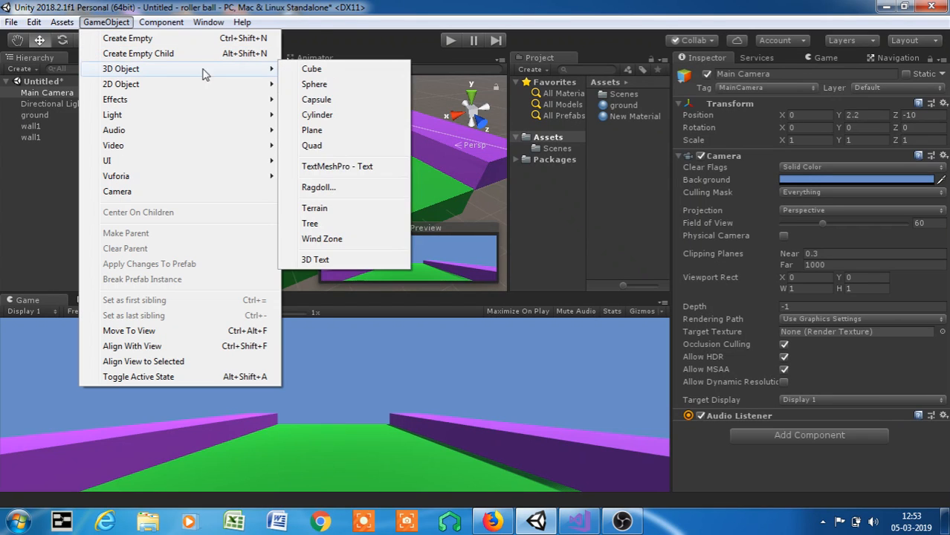
{"action": "left_click", "coordinate": [316, 86]}
{"action": "scroll", "coordinate": [318, 147], "scroll_direction": "down", "scroll_amount": 3}
{"action": "left_click_drag", "start_coordinate": [318, 147], "coordinate": [335, 94]}
{"action": "scroll", "coordinate": [338, 94], "scroll_direction": "up", "scroll_amount": 3}
{"action": "left_click_drag", "start_coordinate": [294, 117], "coordinate": [212, 132]}
{"action": "key", "text": "f"}
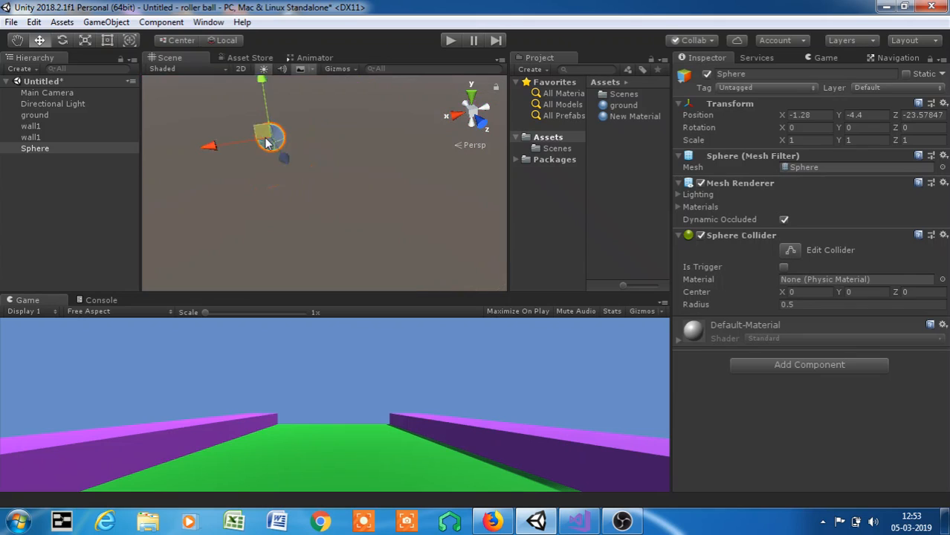
{"action": "scroll", "coordinate": [287, 133], "scroll_direction": "down", "scroll_amount": 3}
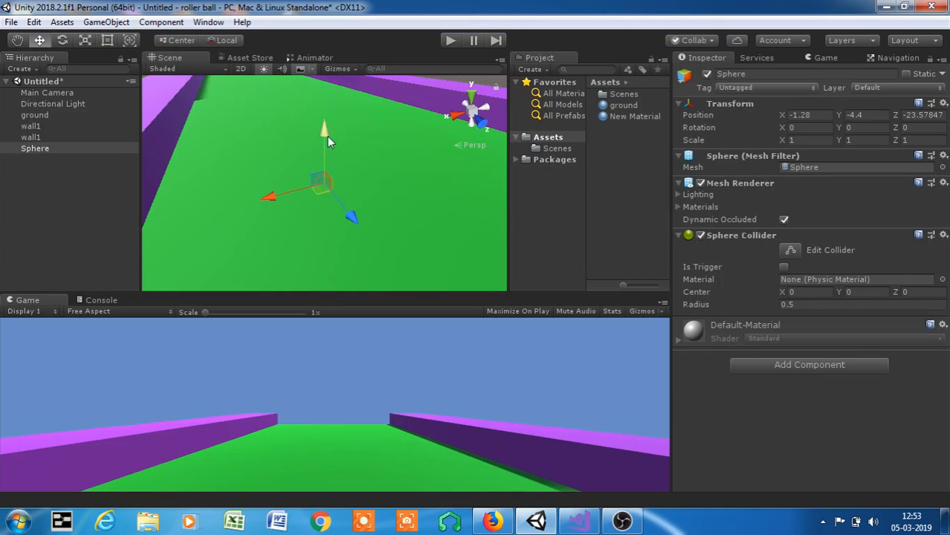
- Move the sphere above the ground between the walls, to about X -0.35, Y 2.05, Z -9.09
{"action": "right_click", "coordinate": [811, 115]}
{"action": "left_click", "coordinate": [805, 117]}
{"action": "right_click_drag", "start_coordinate": [400, 201], "coordinate": [157, 158]}
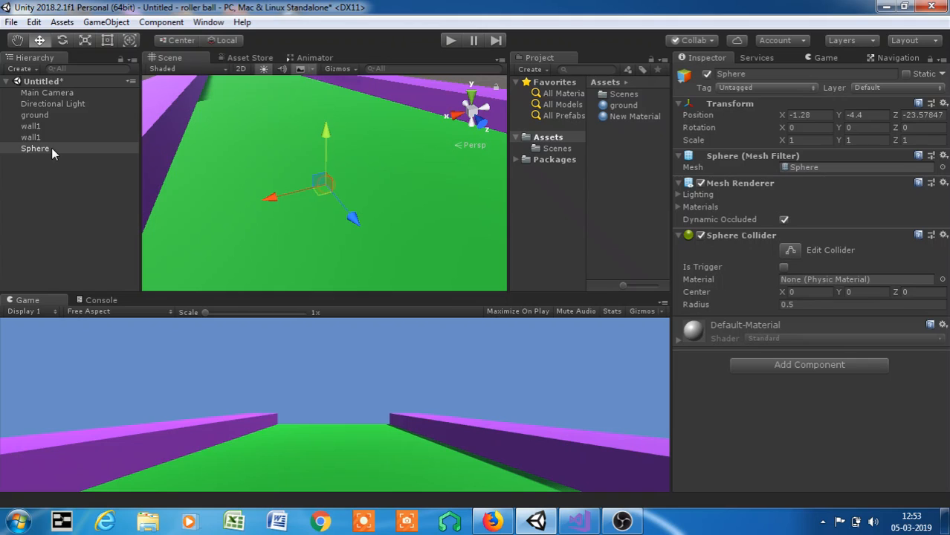
{"action": "scroll", "coordinate": [306, 172], "scroll_direction": "down", "scroll_amount": 5}
{"action": "left_click_drag", "start_coordinate": [327, 157], "coordinate": [329, 81]}
{"action": "left_click_drag", "start_coordinate": [356, 115], "coordinate": [407, 167]}
{"action": "scroll", "coordinate": [406, 164], "scroll_direction": "down", "scroll_amount": 4}
{"action": "left_click_drag", "start_coordinate": [351, 179], "coordinate": [336, 184]}
{"action": "left_click_drag", "start_coordinate": [412, 206], "coordinate": [453, 251]}
{"action": "middle_click_drag", "start_coordinate": [455, 257], "coordinate": [325, 174]}
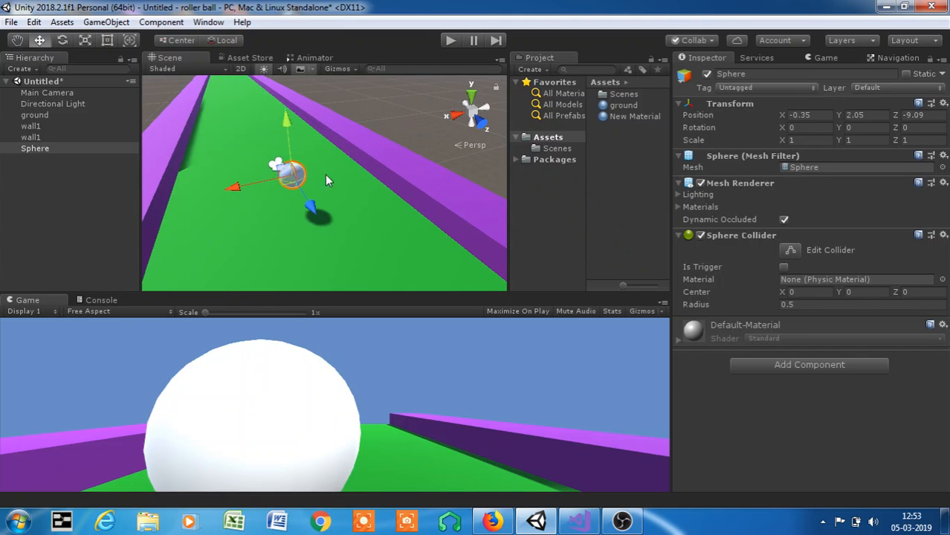
- Lower the sphere to about Y 1.16 and move it along the track to about Z -0.06
{"action": "left_click_drag", "start_coordinate": [281, 123], "coordinate": [327, 289]}
{"action": "scroll", "coordinate": [315, 208], "scroll_direction": "down", "scroll_amount": 5}
{"action": "middle_click_drag", "start_coordinate": [316, 208], "coordinate": [311, 159]}
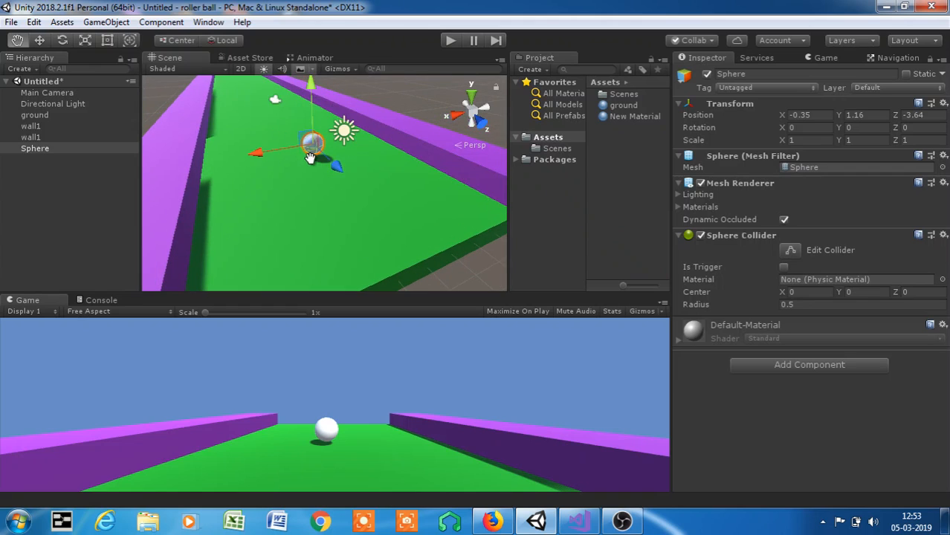
{"action": "left_click_drag", "start_coordinate": [327, 161], "coordinate": [362, 197]}
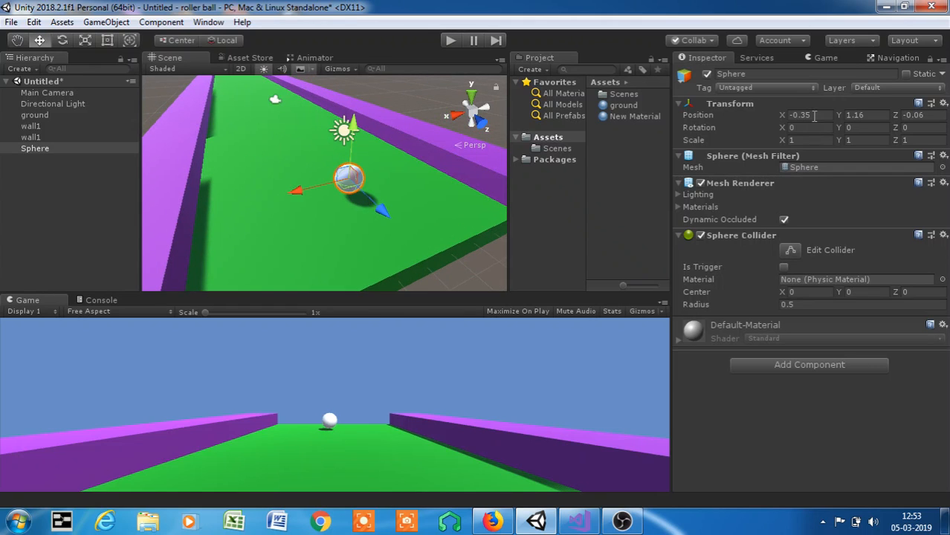
- Lower the sphere closer to the ground surface, to about Y 0.907
{"action": "scroll", "coordinate": [432, 171], "scroll_direction": "up", "scroll_amount": 2}
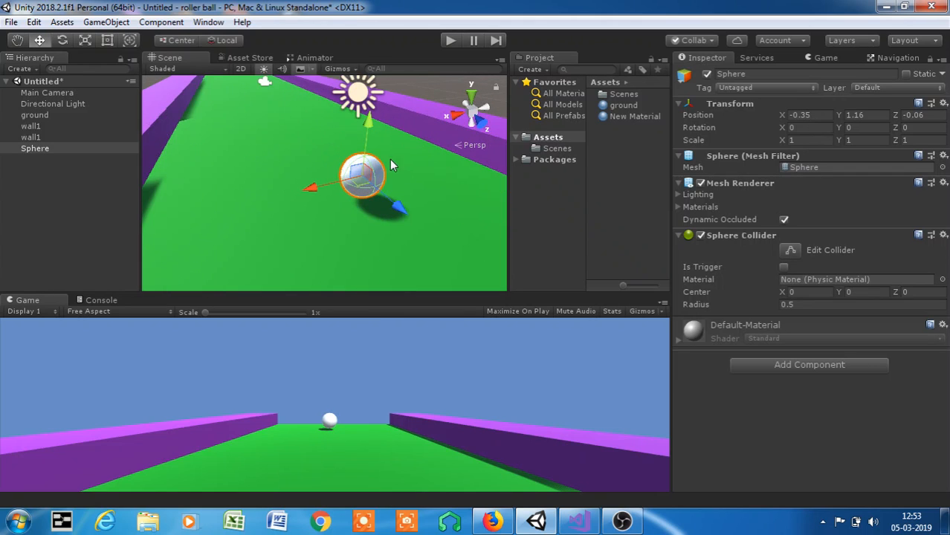
{"action": "left_click_drag", "start_coordinate": [365, 127], "coordinate": [364, 129]}
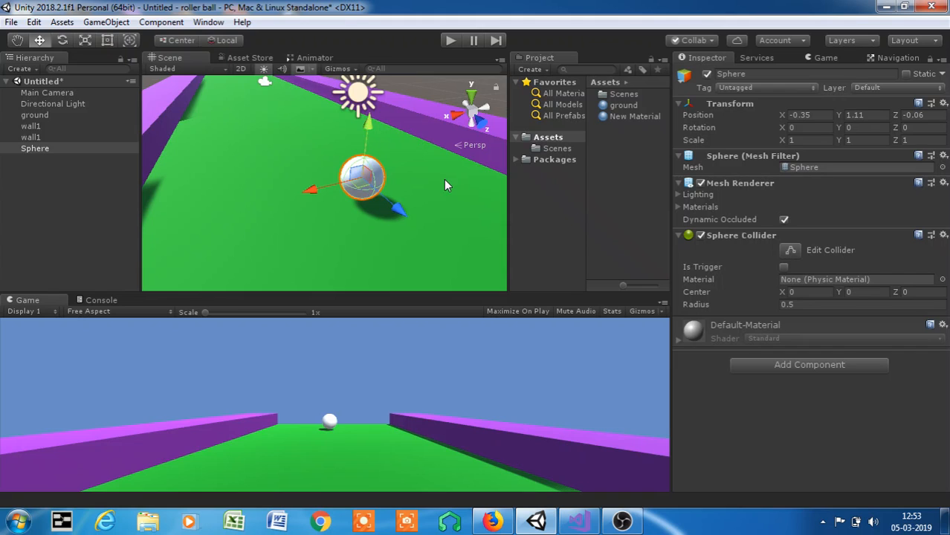
{"action": "scroll", "coordinate": [444, 180], "scroll_direction": "up", "scroll_amount": 2}
{"action": "middle_click_drag", "start_coordinate": [445, 180], "coordinate": [290, 189]}
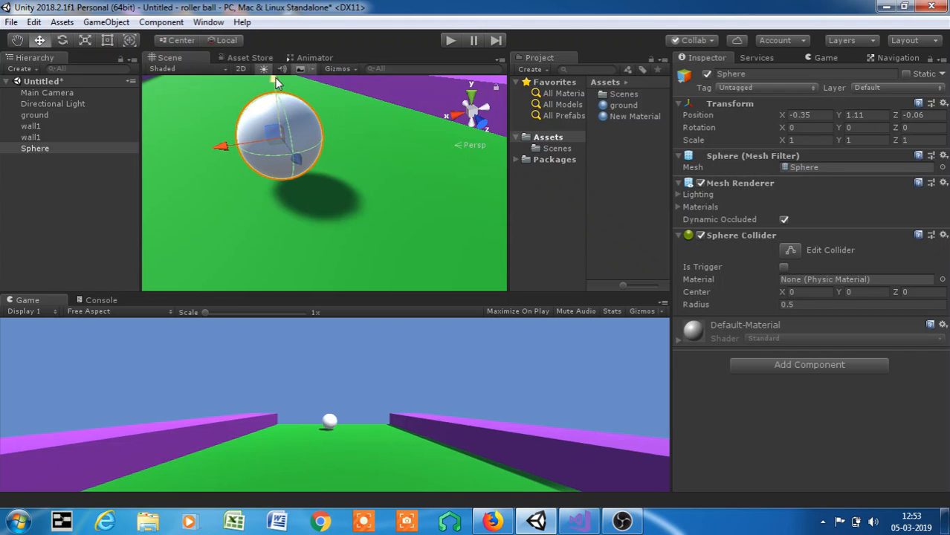
{"action": "left_click_drag", "start_coordinate": [274, 77], "coordinate": [275, 96]}
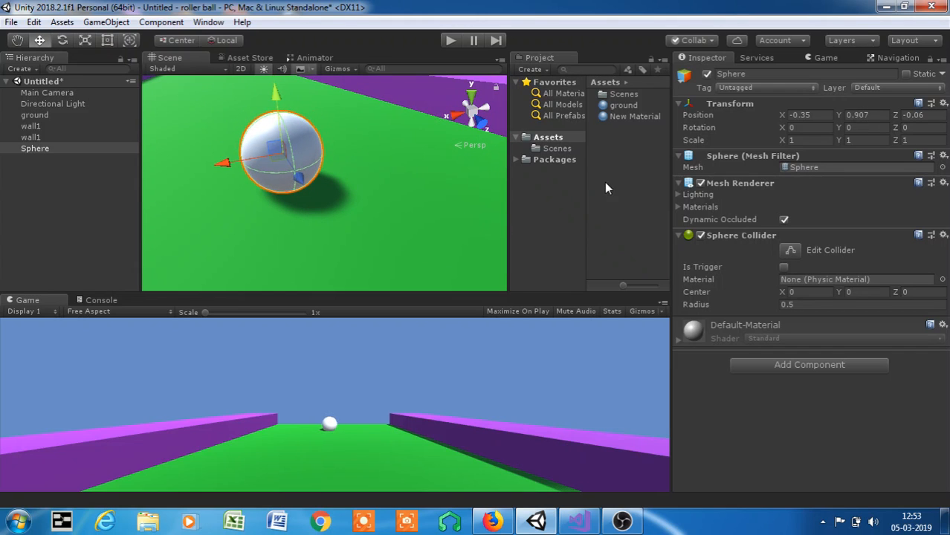
- Create a third material in the Assets folder for the ball, keeping its default name
{"action": "right_click", "coordinate": [653, 159]}
{"action": "mouse_move", "coordinate": [657, 166]}
{"action": "left_click", "coordinate": [600, 215]}
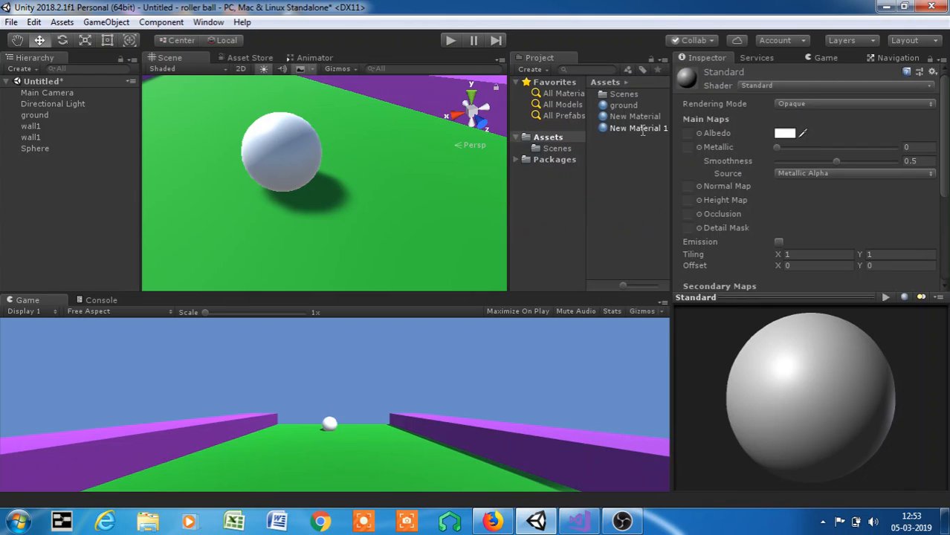
{"action": "left_click", "coordinate": [624, 163]}
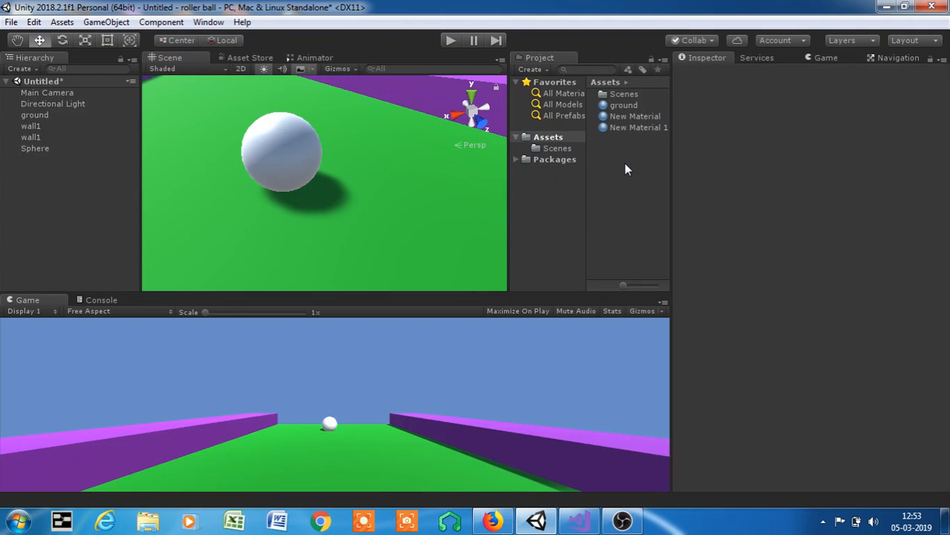
- Set New Material 1's albedo to yellow E3EF00 and smoothness to 0.239, and apply it to the sphere
{"action": "left_click", "coordinate": [640, 128]}
{"action": "left_click", "coordinate": [780, 138]}
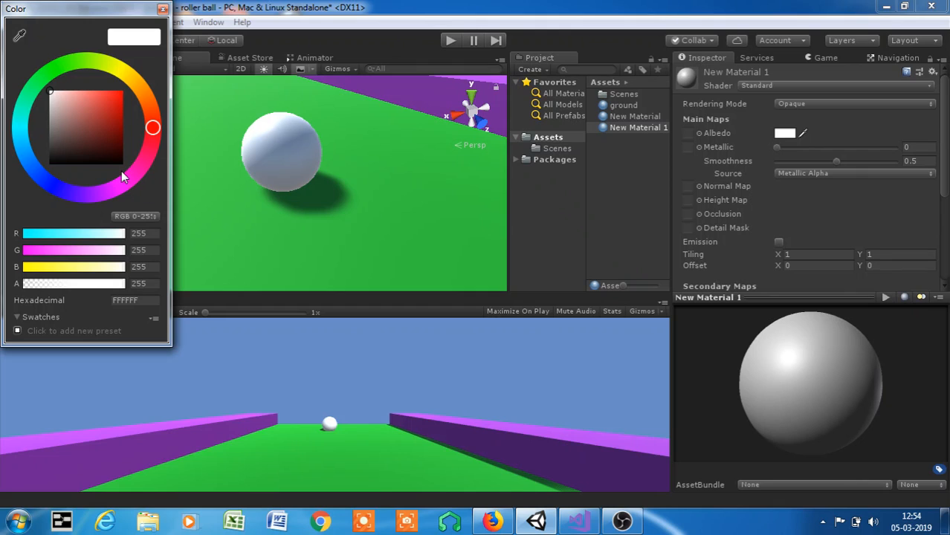
{"action": "left_click", "coordinate": [118, 69]}
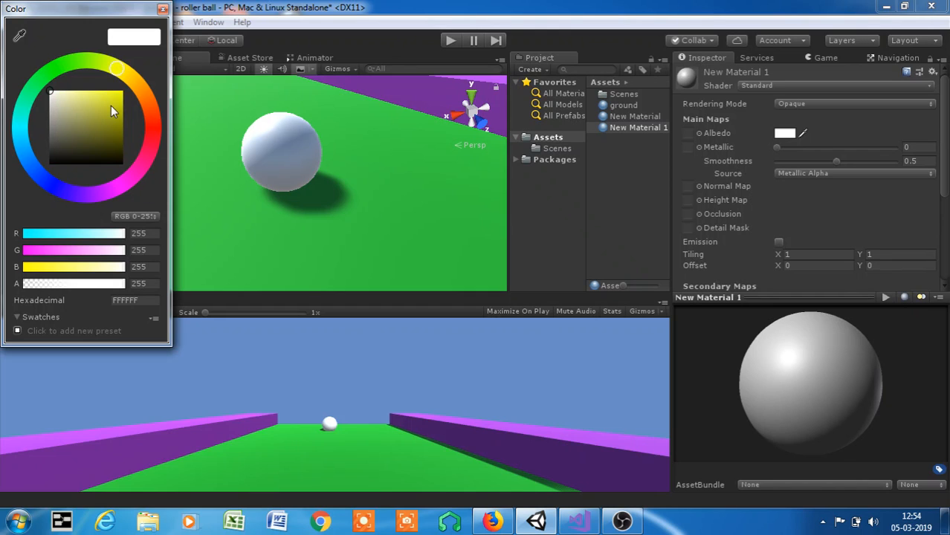
{"action": "left_click_drag", "start_coordinate": [111, 105], "coordinate": [128, 96]}
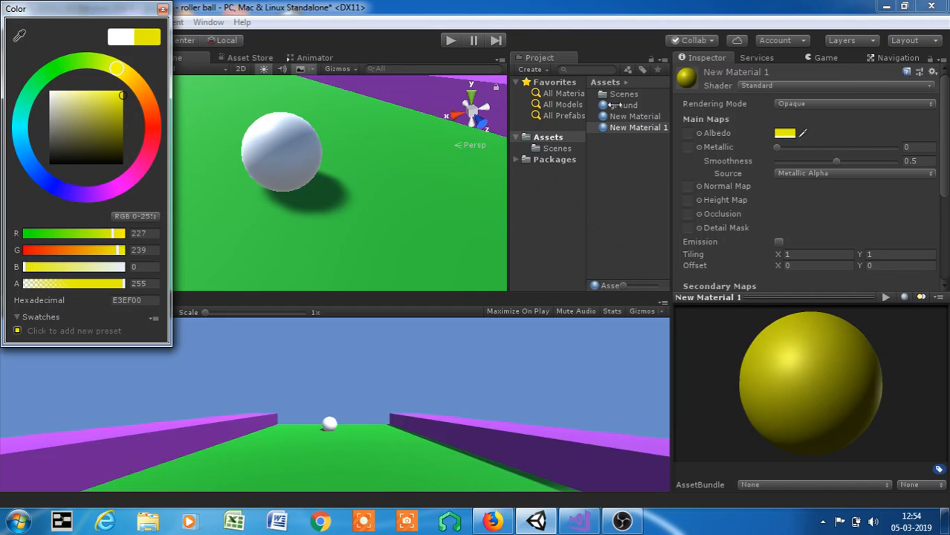
{"action": "left_click", "coordinate": [805, 161]}
{"action": "left_click_drag", "start_coordinate": [627, 127], "coordinate": [298, 171]}
- Examine the yellow ball's placement on the ground and the side walls along the full track
{"action": "scroll", "coordinate": [297, 171], "scroll_direction": "down", "scroll_amount": 5}
{"action": "scroll", "coordinate": [303, 193], "scroll_direction": "up", "scroll_amount": 5}
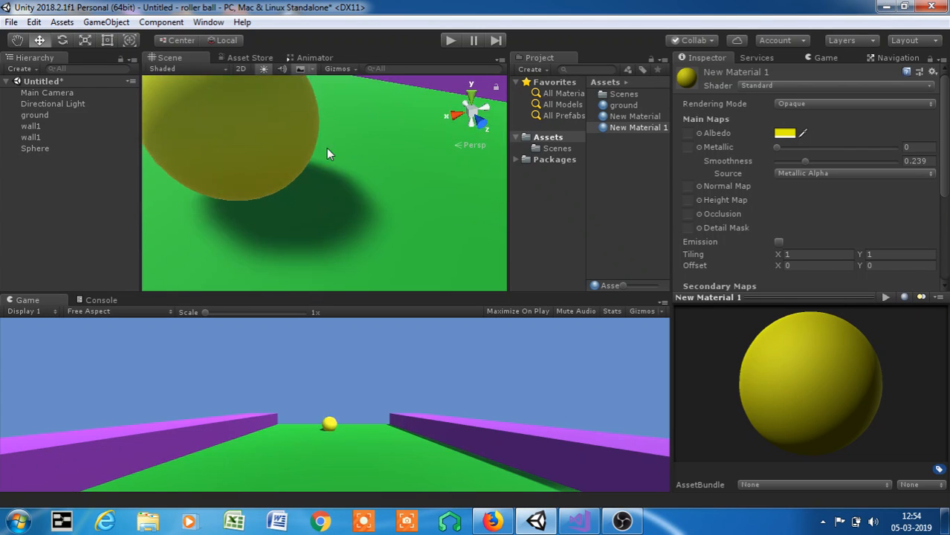
{"action": "middle_click_drag", "start_coordinate": [326, 148], "coordinate": [339, 173]}
{"action": "scroll", "coordinate": [355, 235], "scroll_direction": "down", "scroll_amount": 6}
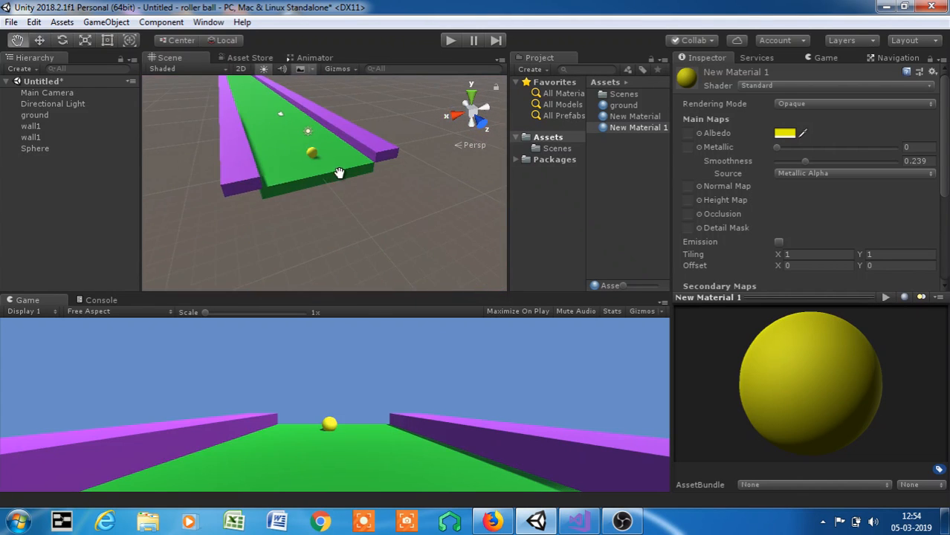
{"action": "scroll", "coordinate": [339, 169], "scroll_direction": "up", "scroll_amount": 5}
{"action": "middle_click_drag", "start_coordinate": [351, 129], "coordinate": [359, 177]}
{"action": "scroll", "coordinate": [369, 208], "scroll_direction": "up", "scroll_amount": 3}
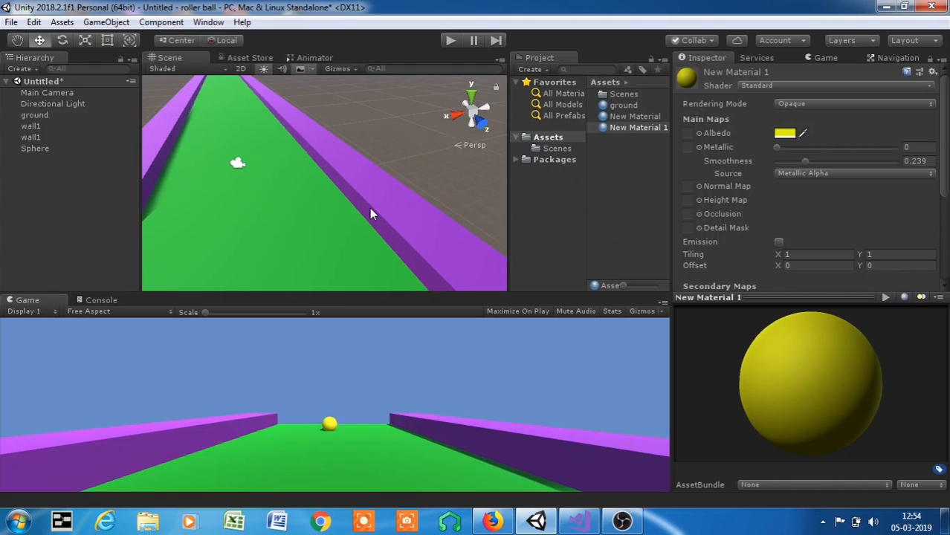
{"action": "middle_click_drag", "start_coordinate": [371, 212], "coordinate": [381, 182]}
{"action": "scroll", "coordinate": [303, 198], "scroll_direction": "down", "scroll_amount": 5}
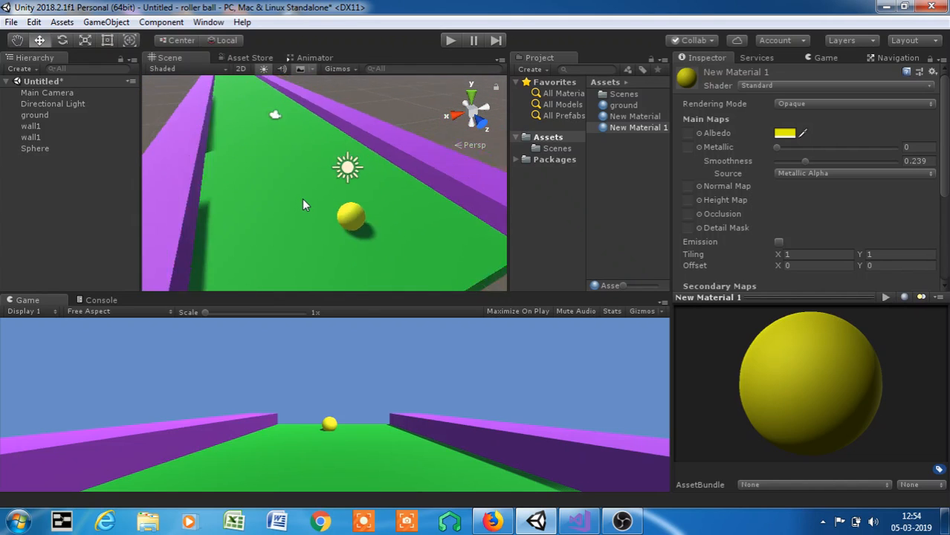
{"action": "scroll", "coordinate": [302, 199], "scroll_direction": "up", "scroll_amount": 8}
{"action": "scroll", "coordinate": [241, 162], "scroll_direction": "down", "scroll_amount": 15}
{"action": "scroll", "coordinate": [298, 187], "scroll_direction": "up", "scroll_amount": 3}
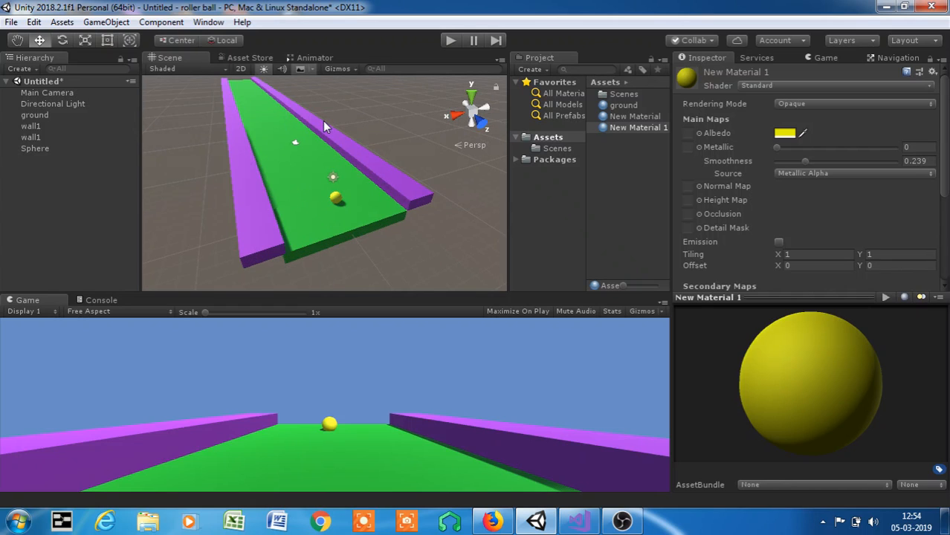
{"action": "scroll", "coordinate": [395, 214], "scroll_direction": "up", "scroll_amount": 10}
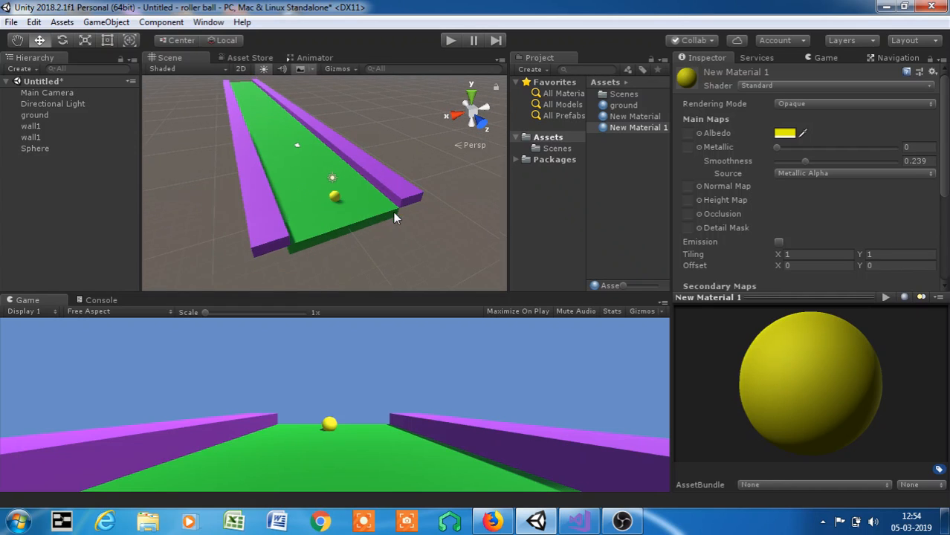
{"action": "scroll", "coordinate": [382, 217], "scroll_direction": "down", "scroll_amount": 5}
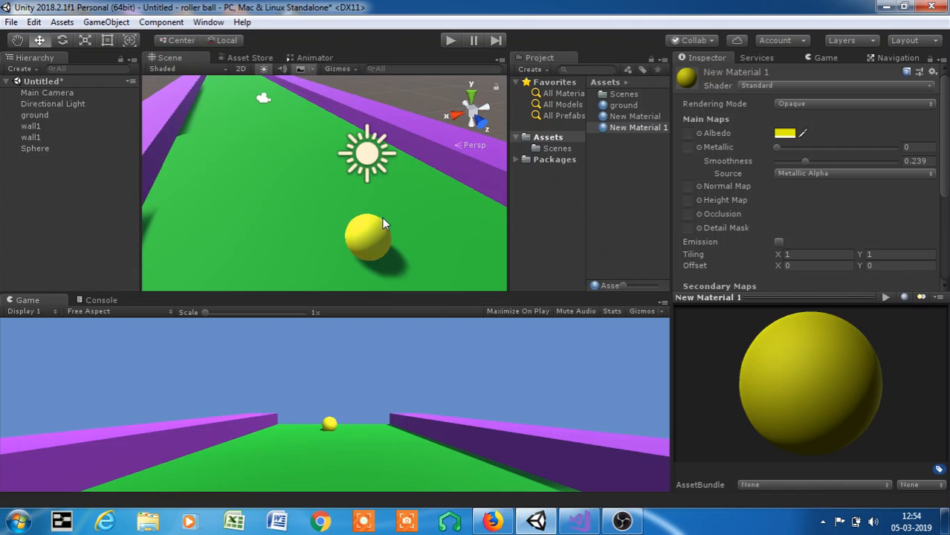
{"action": "scroll", "coordinate": [314, 263], "scroll_direction": "down", "scroll_amount": 6}
{"action": "scroll", "coordinate": [231, 145], "scroll_direction": "up", "scroll_amount": 4}
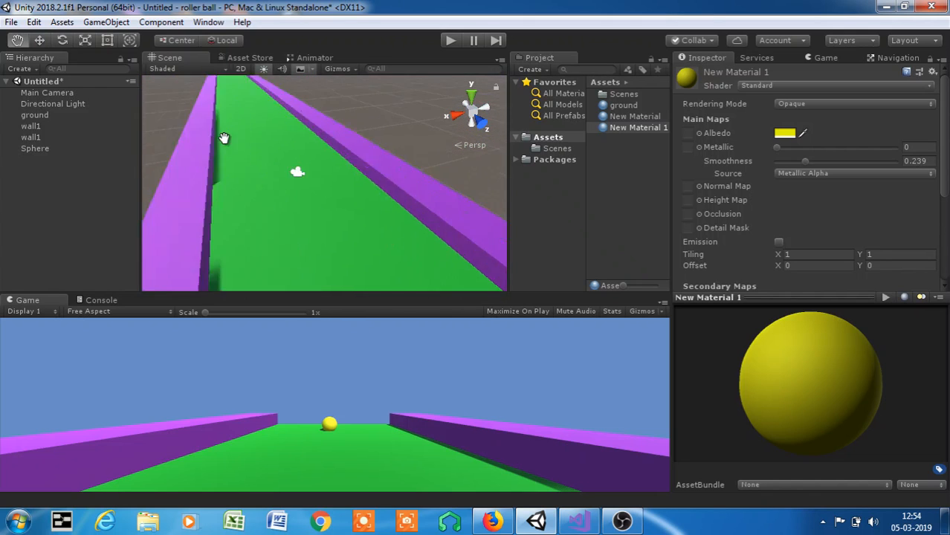
{"action": "middle_click_drag", "start_coordinate": [223, 138], "coordinate": [227, 170]}
{"action": "scroll", "coordinate": [267, 145], "scroll_direction": "down", "scroll_amount": 1}
{"action": "middle_click_drag", "start_coordinate": [400, 262], "coordinate": [376, 199]}
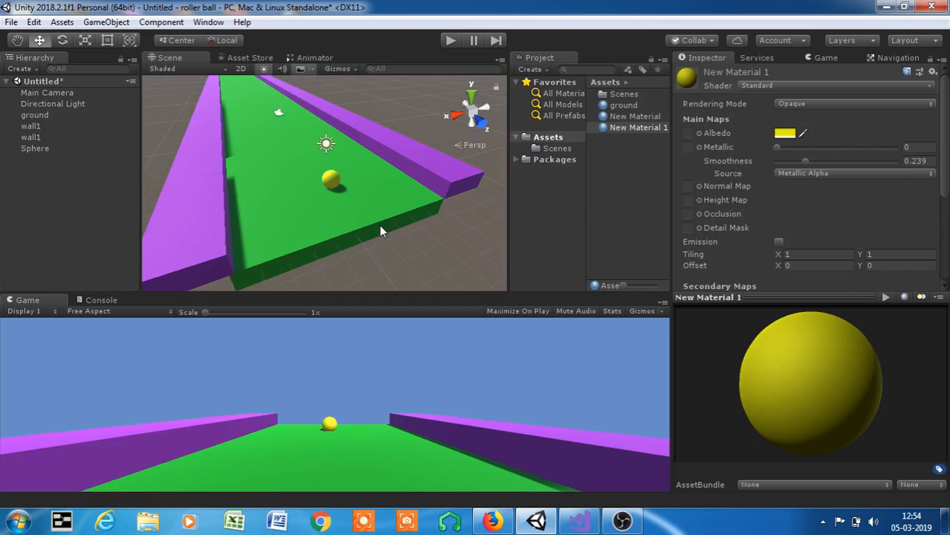